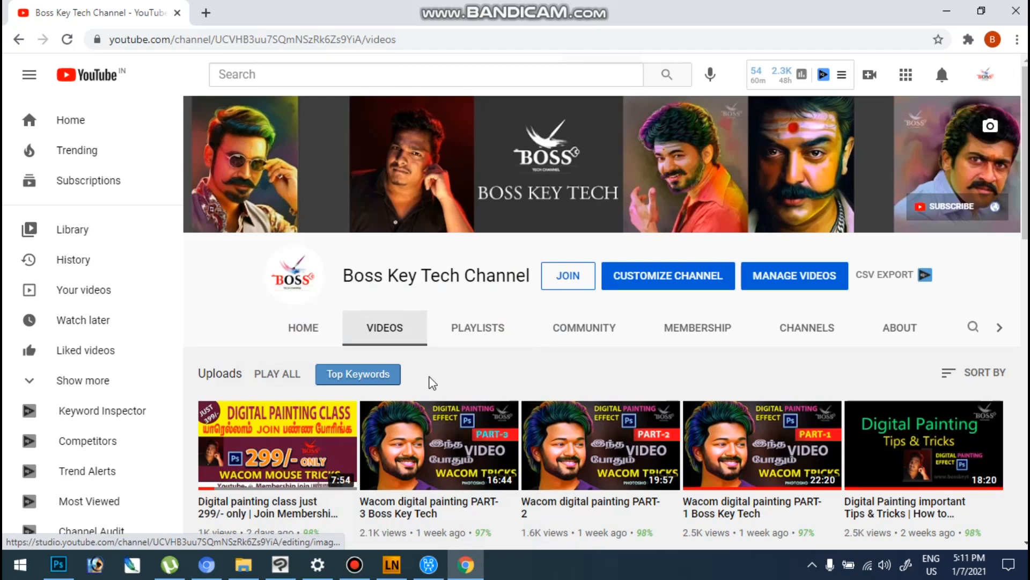
click(354, 565)
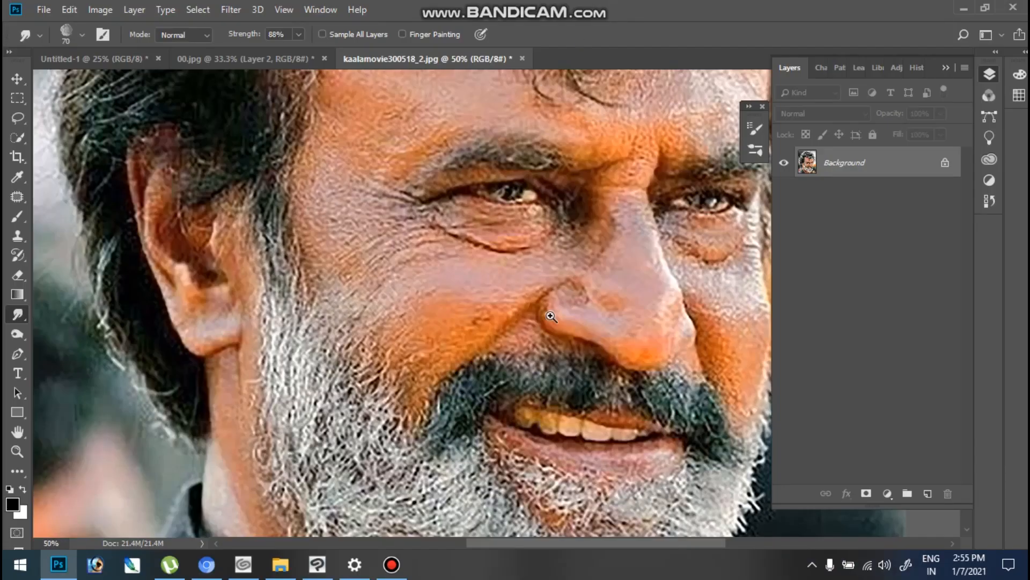
- Duplicate the Background layer of the kaalamovie300518_2.jpg portrait
click(539, 330)
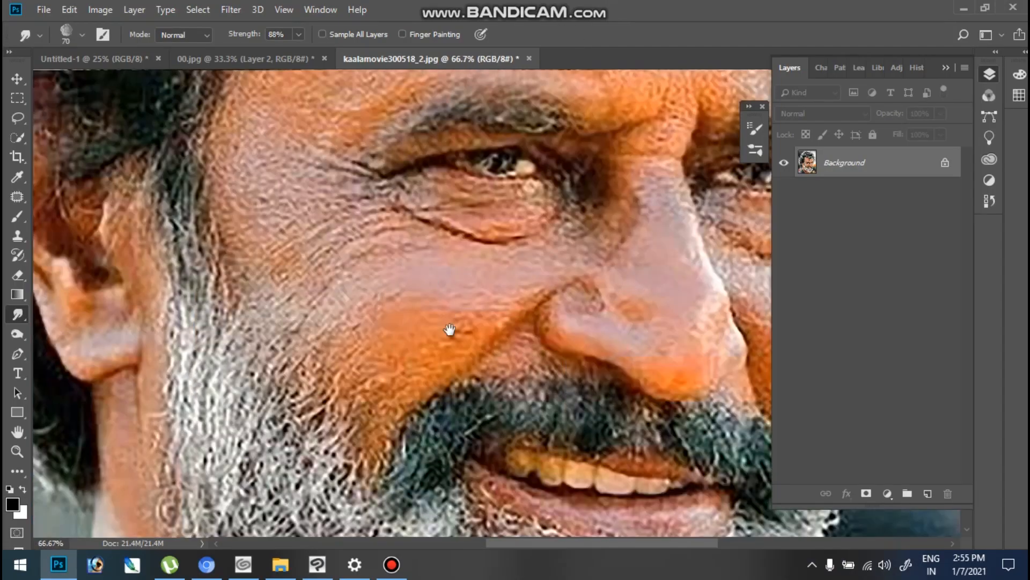
scroll(449, 329, up, 5)
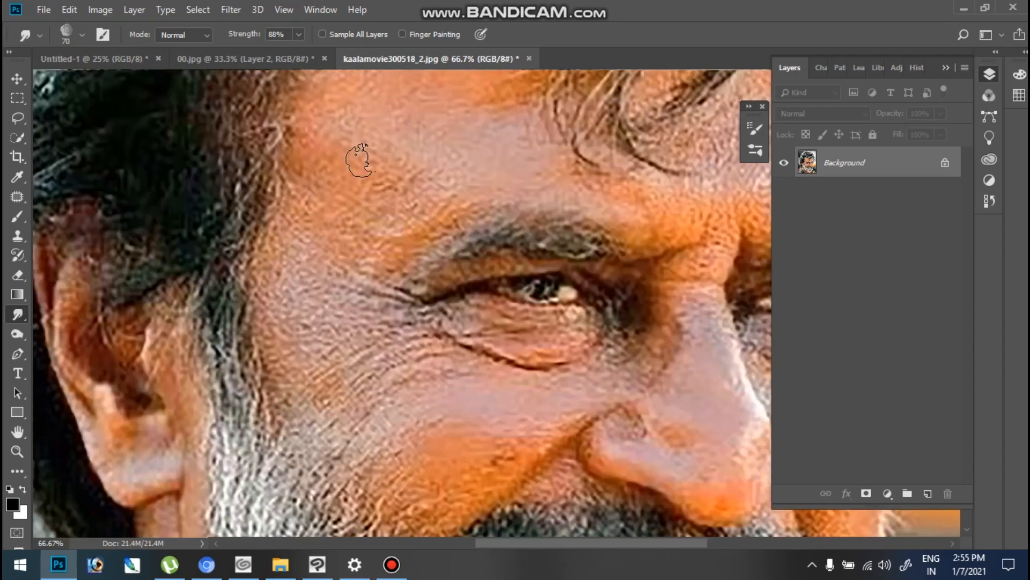
drag(661, 388, 569, 291)
drag(561, 411, 519, 338)
key(ctrl+plus)
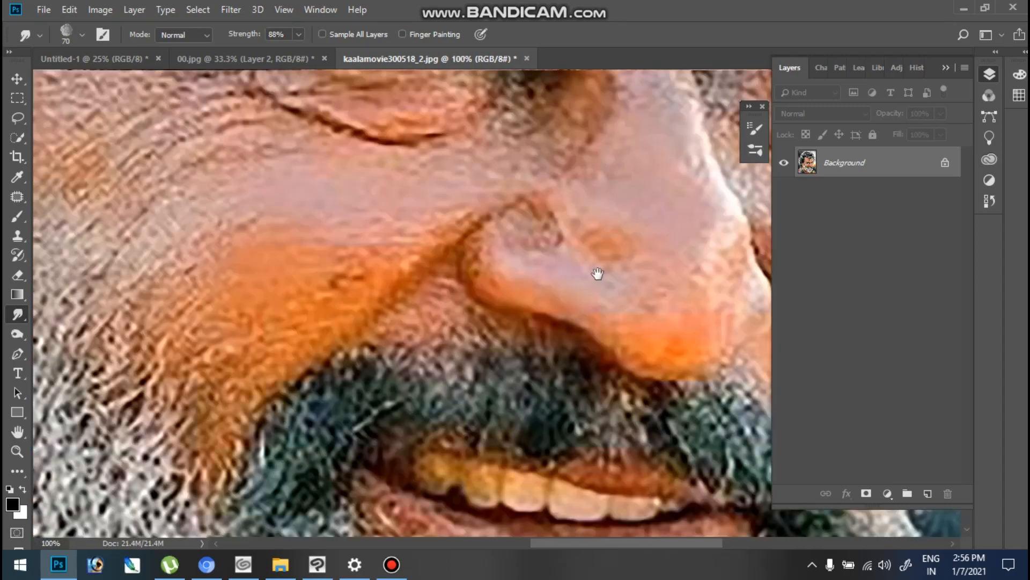
drag(582, 315, 583, 360)
drag(596, 283, 580, 355)
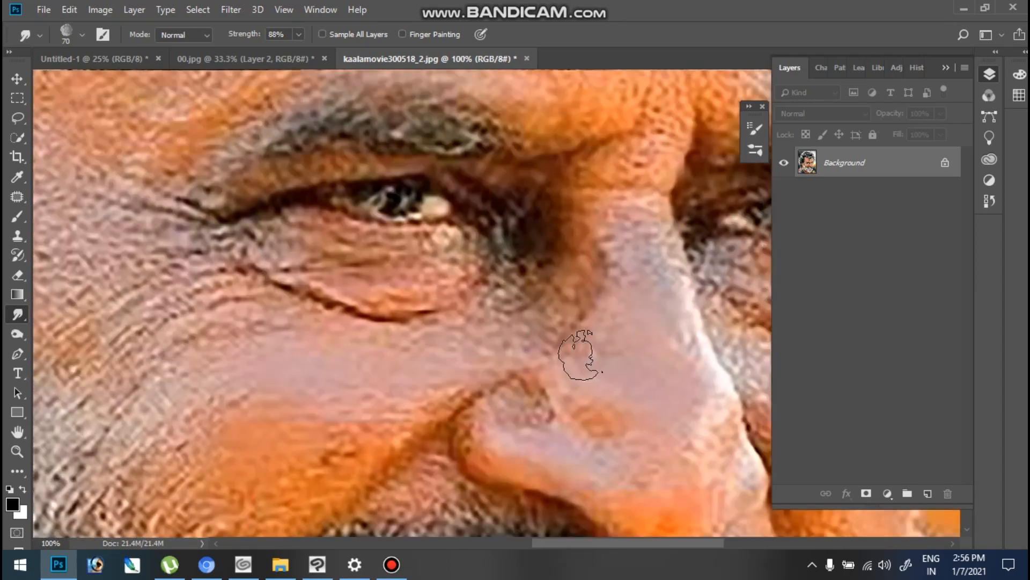
drag(877, 172, 928, 493)
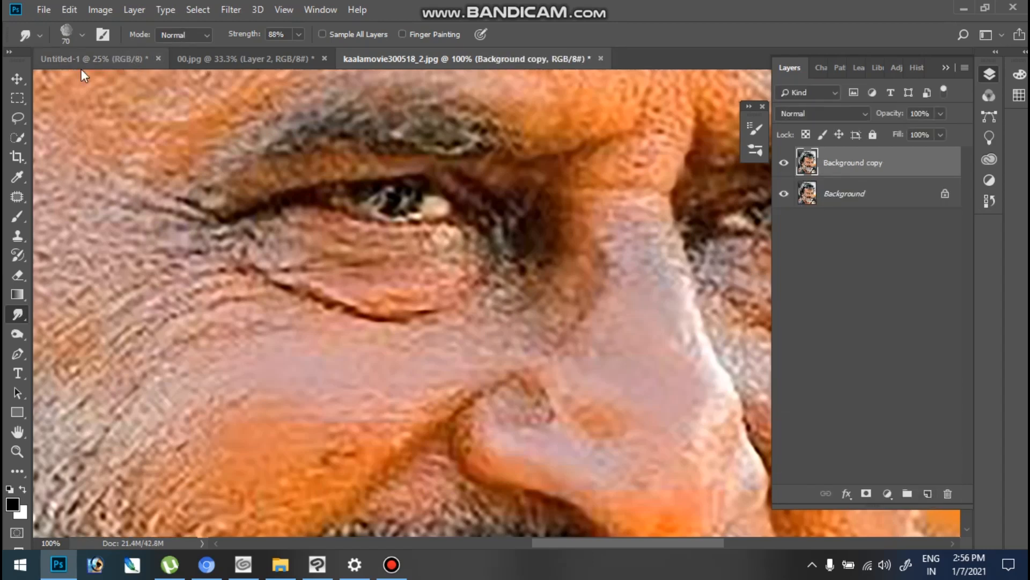
- Set the Smudge brush to the 48 px textured tip with 1% spacing and review its Transfer settings
click(102, 36)
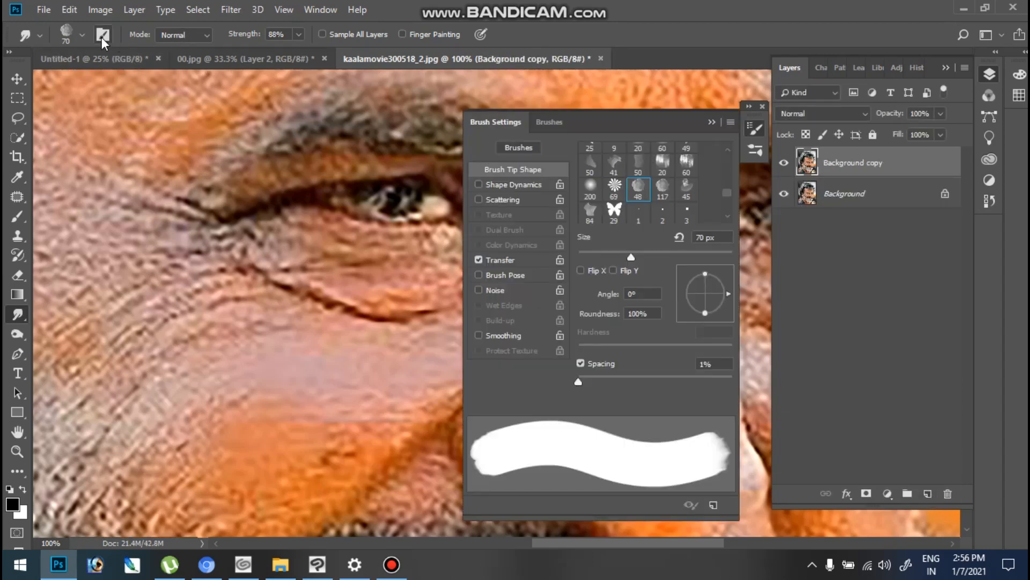
click(641, 196)
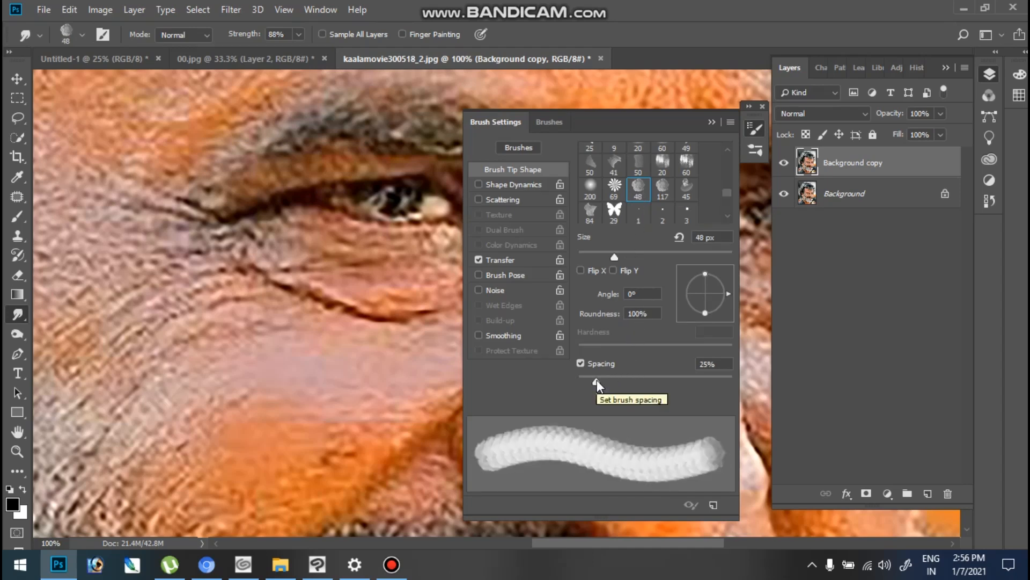
drag(597, 380, 578, 380)
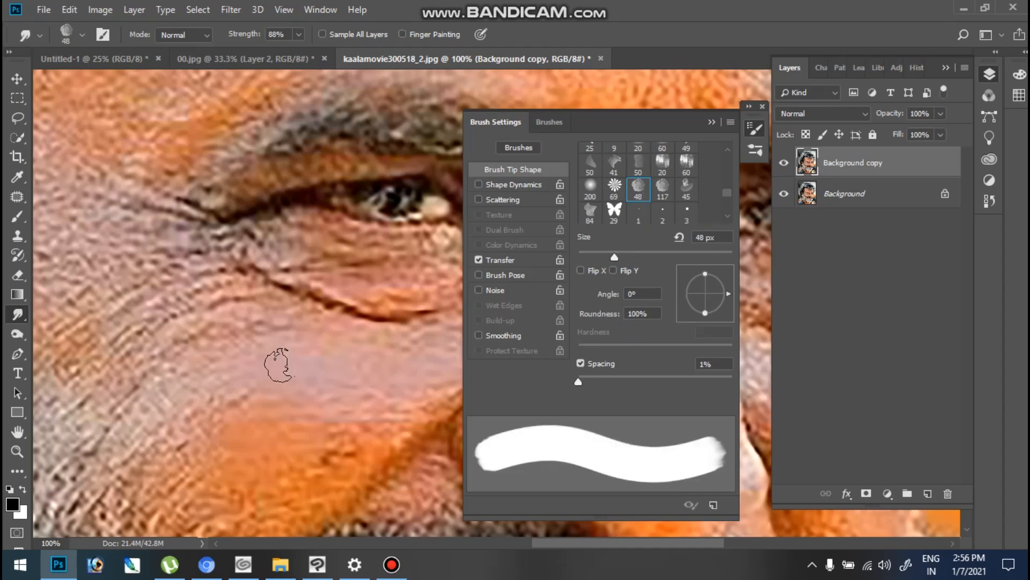
click(510, 261)
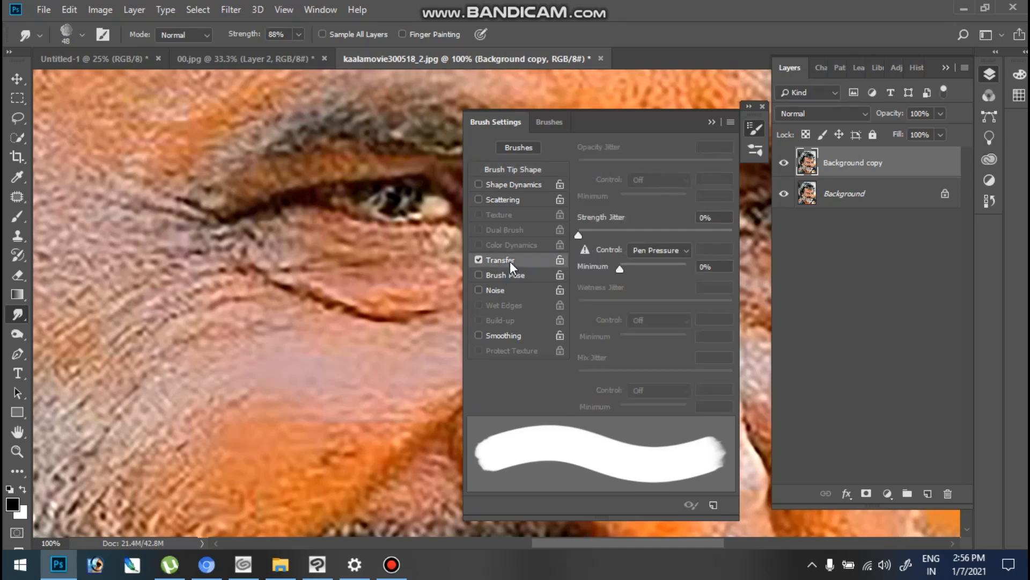
click(516, 167)
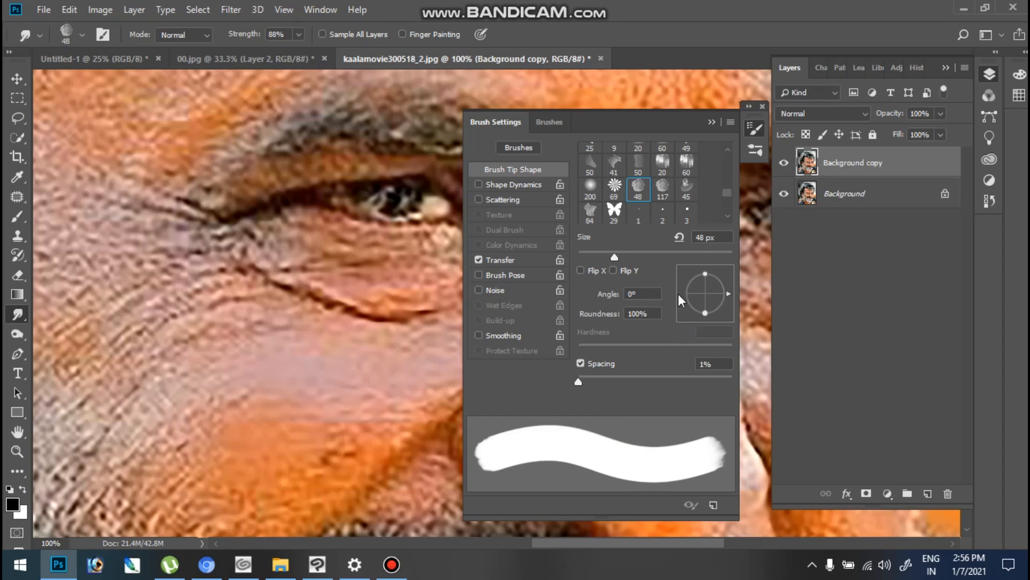
click(712, 122)
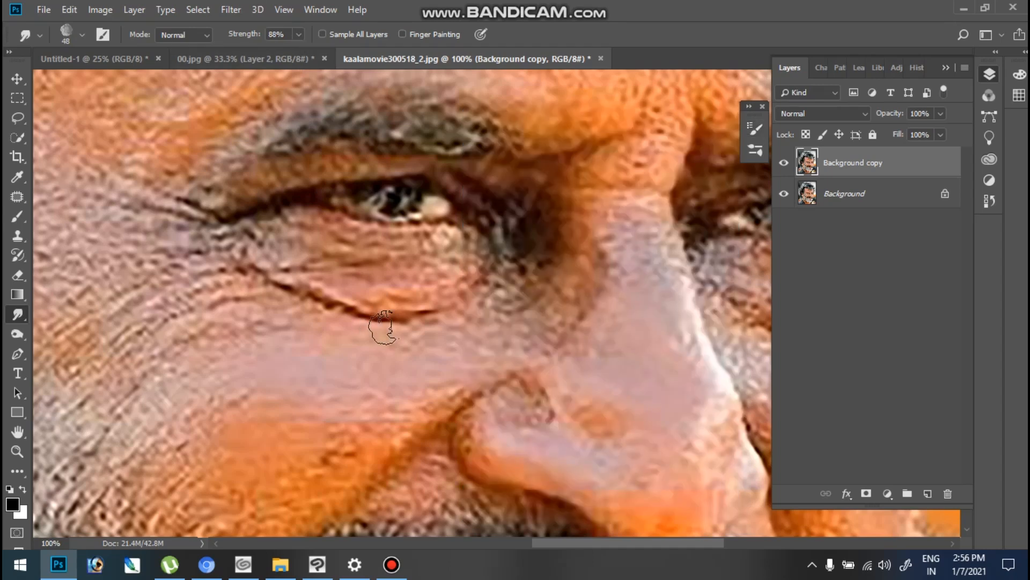
- Examine the skin texture around the nose, nostril and cheek up close, then in the wider face
drag(522, 402, 514, 295)
click(509, 287)
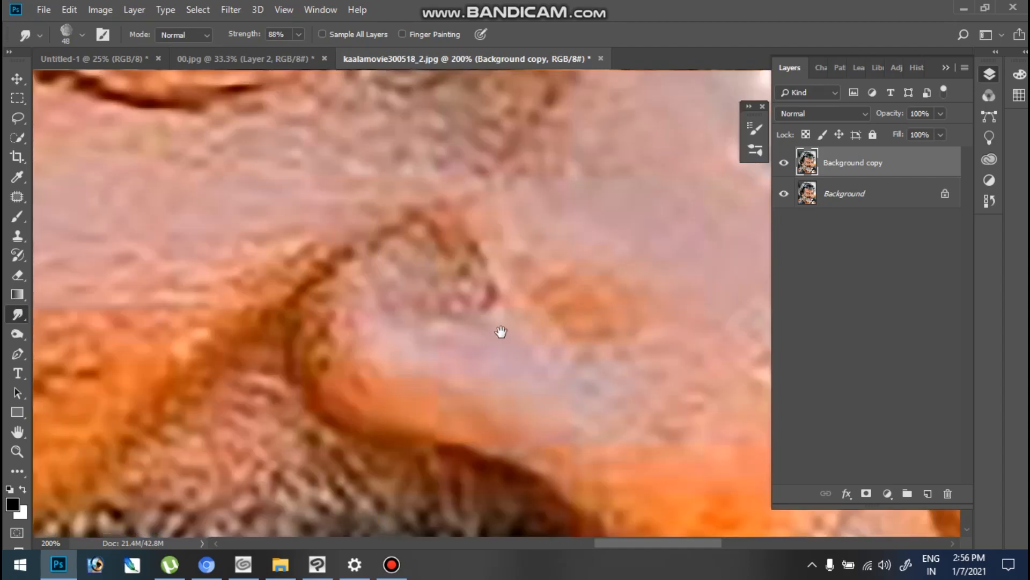
key(ctrl+minus)
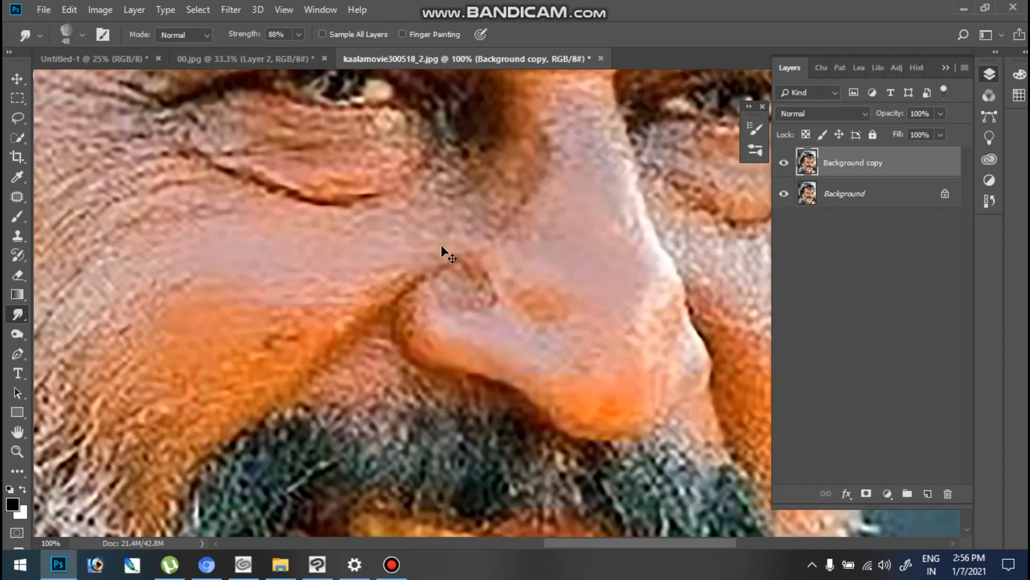
key(ctrl+minus)
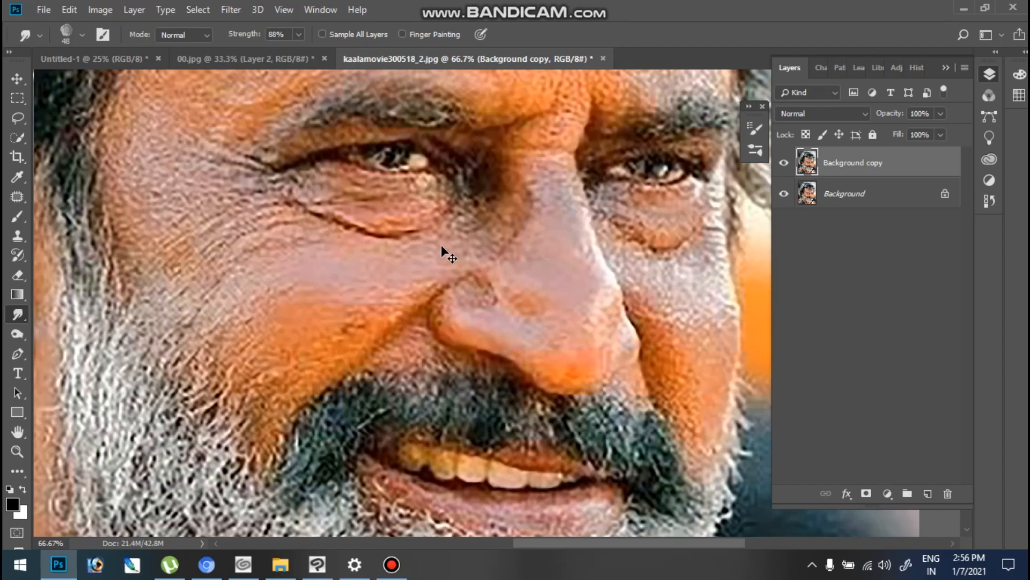
scroll(441, 245, up, 1)
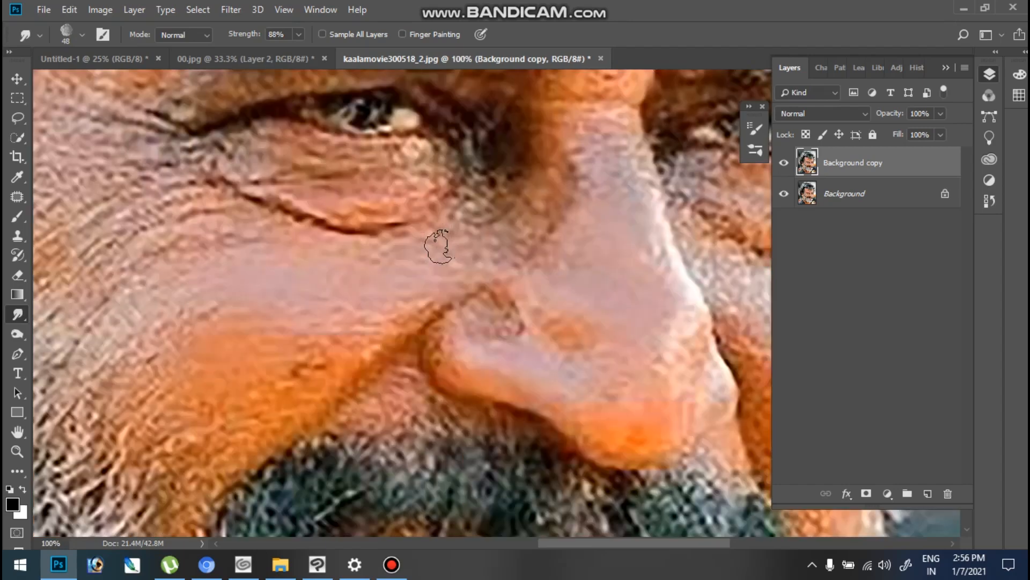
key(Tab)
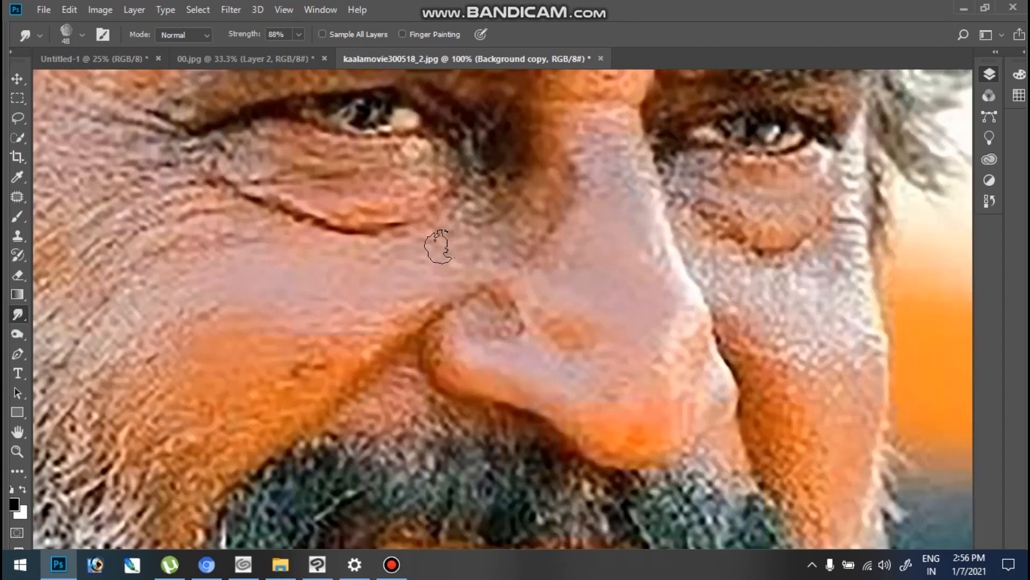
drag(451, 337, 572, 316)
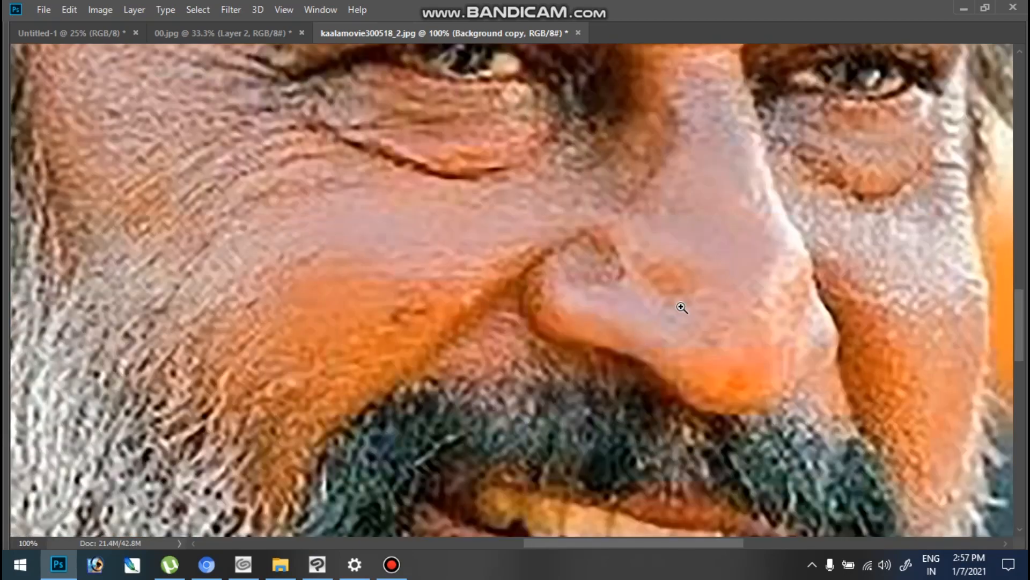
scroll(681, 290, up, 1)
key(ctrl+plus)
drag(644, 325, 560, 333)
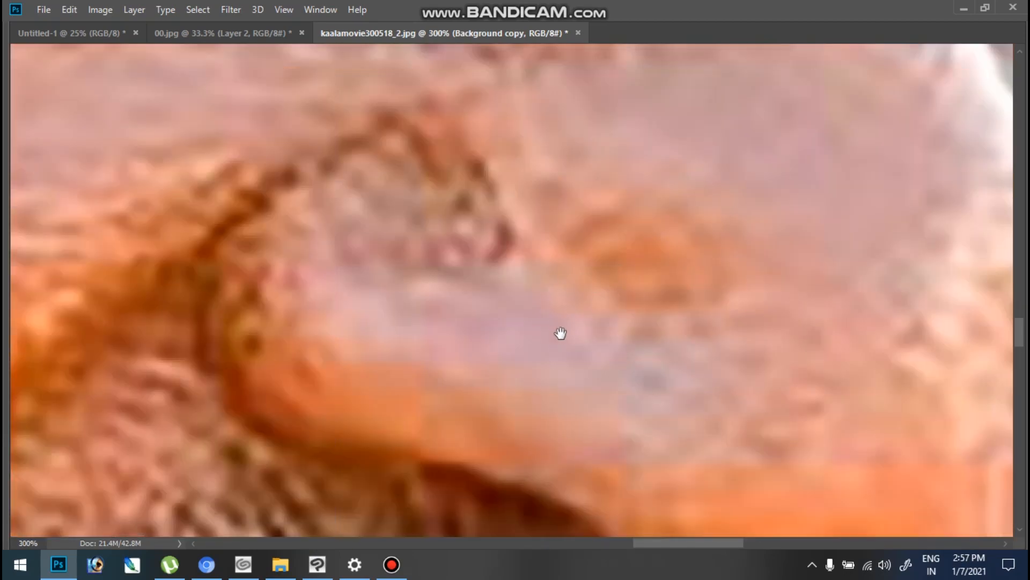
key(ctrl+minus)
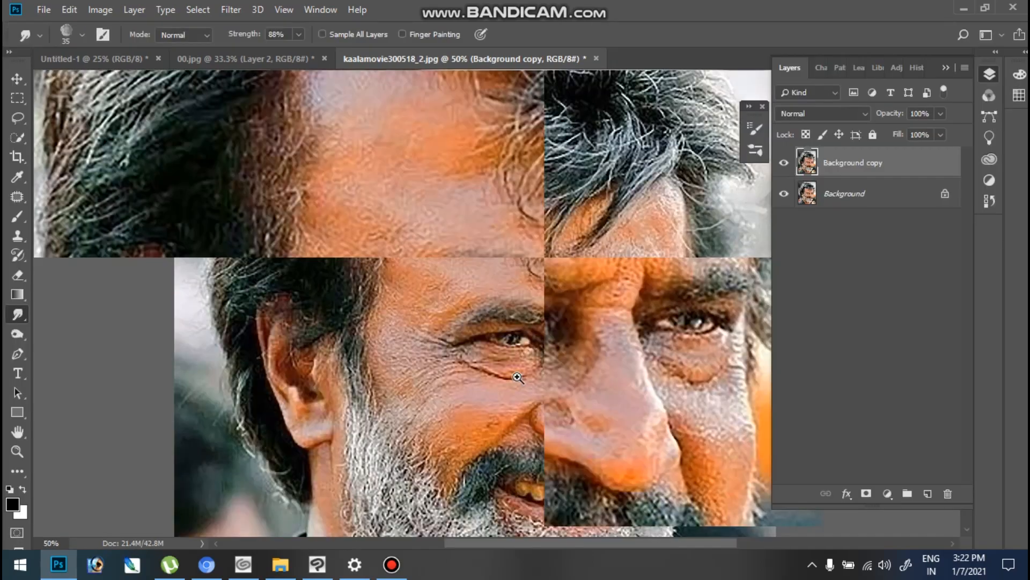
- Smudge the orange cheek area and its fold beside the nostril into smooth paint, enlarging the brush to 60 px
scroll(478, 293, down, 3)
ctrl+click(477, 293)
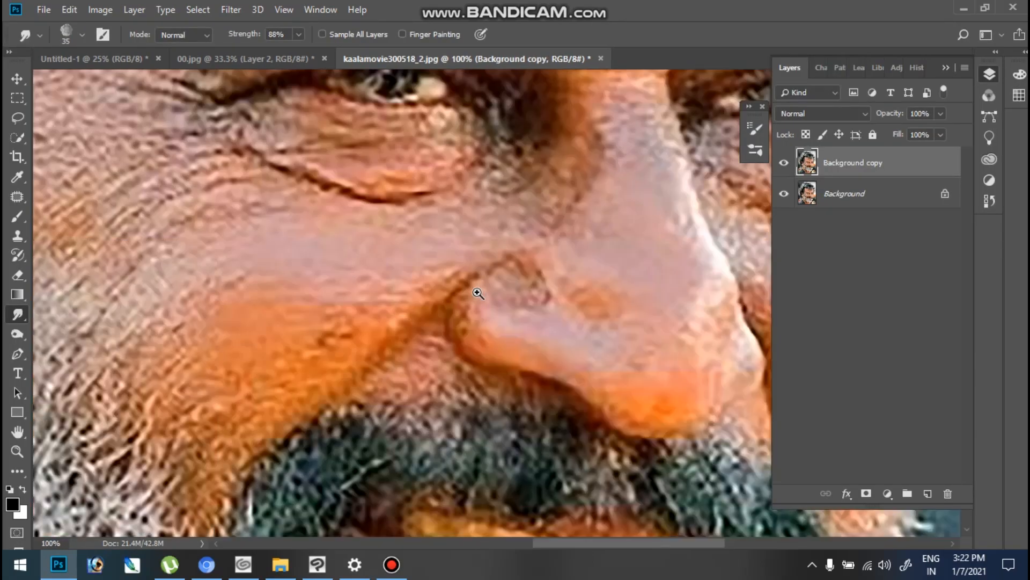
ctrl+click(478, 293)
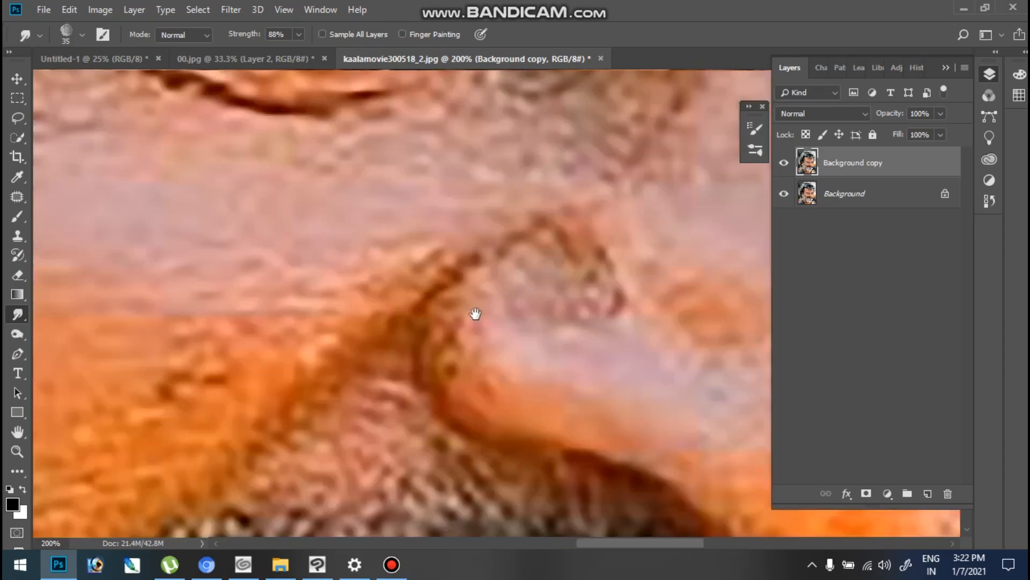
drag(516, 332, 500, 332)
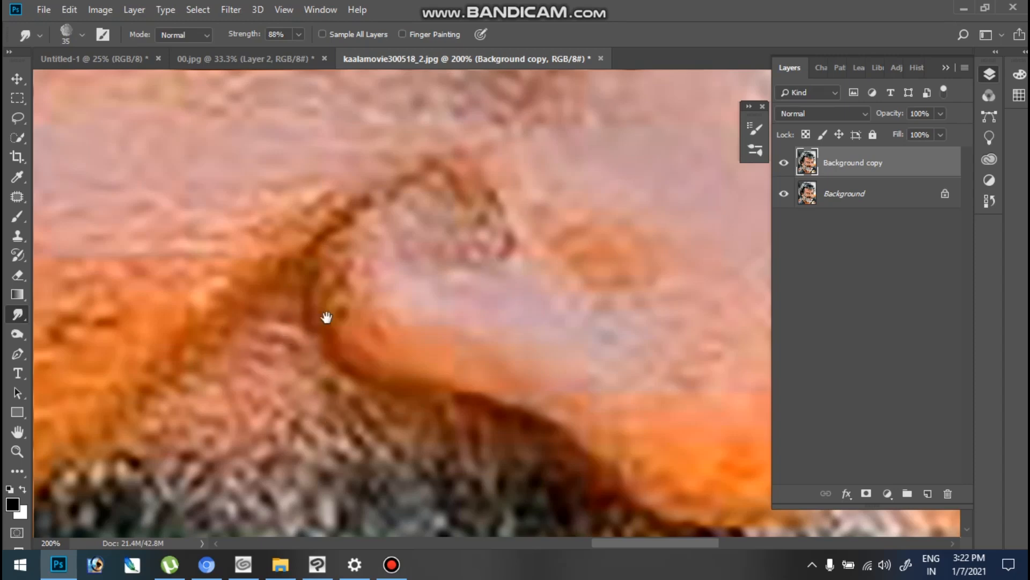
drag(283, 349, 320, 367)
drag(462, 338, 382, 320)
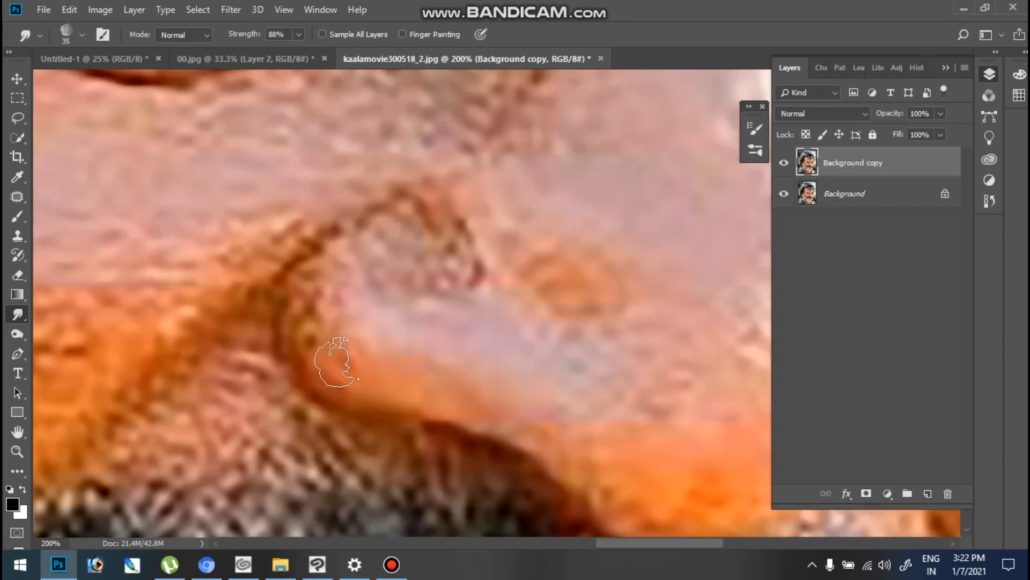
drag(256, 361, 520, 307)
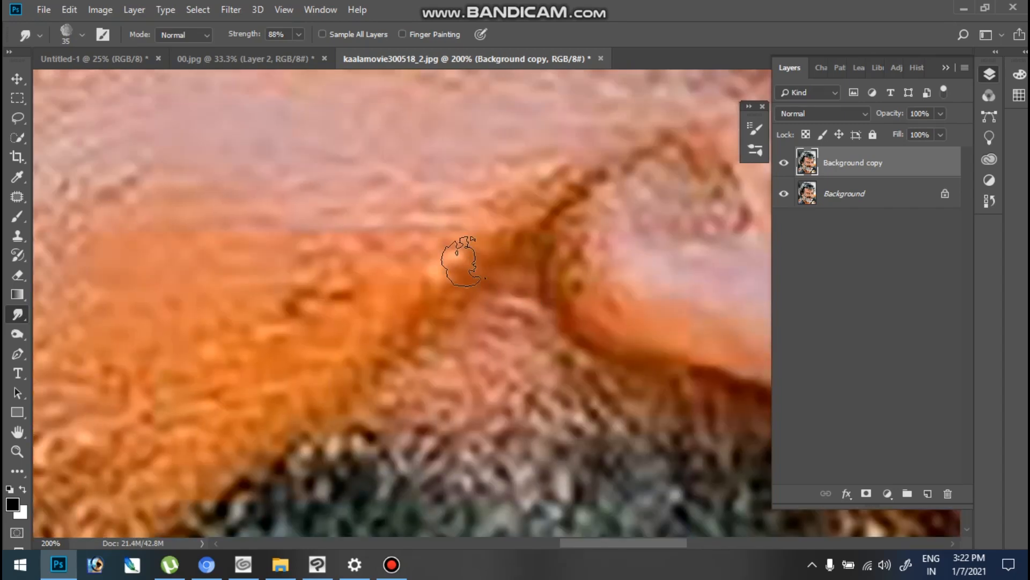
key(ctrl+minus)
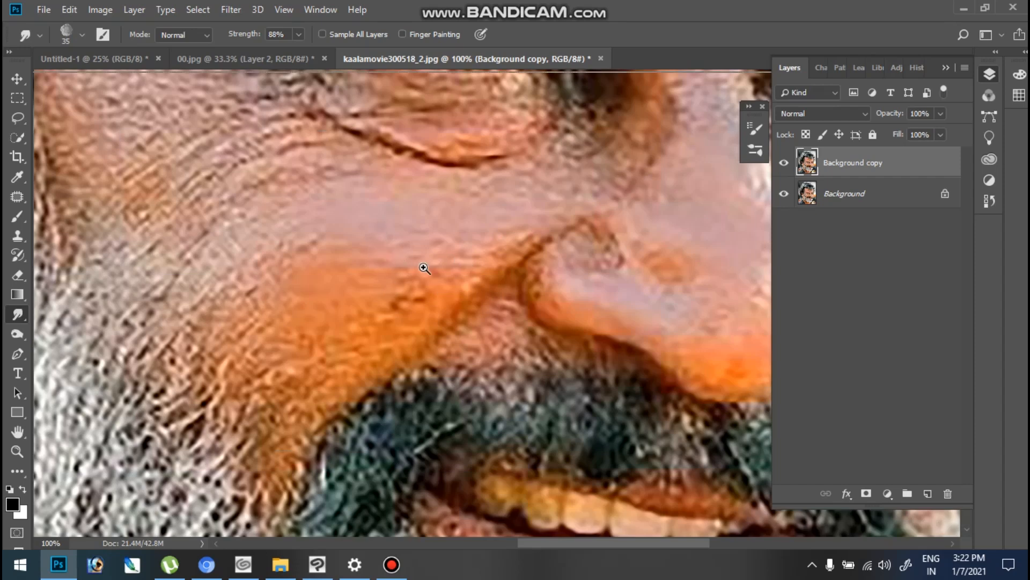
key(ctrl+plus)
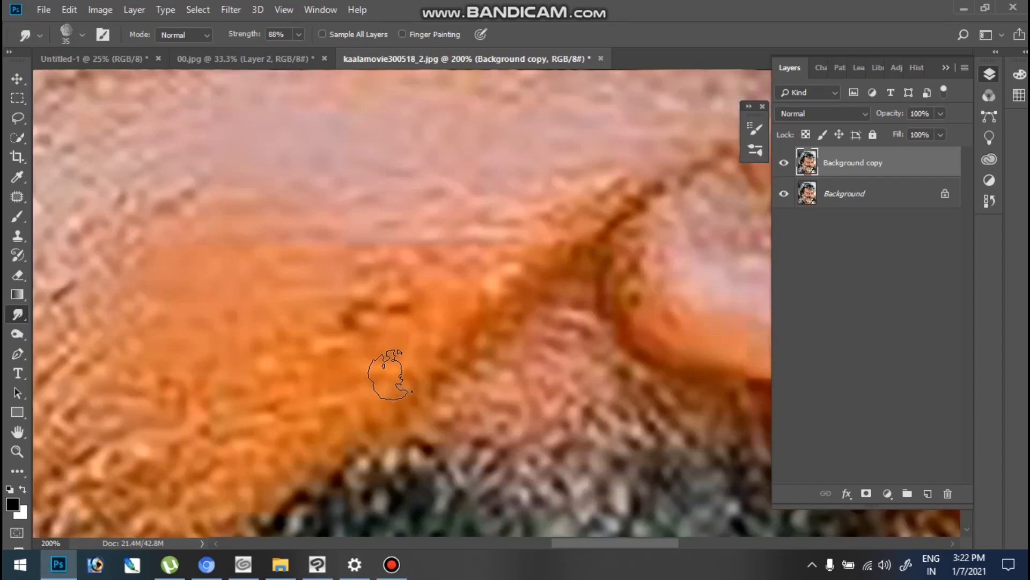
mouse_move(402, 360)
mouse_down()
mouse_move(357, 411)
mouse_move(471, 297)
mouse_move(378, 399)
mouse_move(501, 274)
mouse_move(406, 376)
mouse_move(601, 196)
mouse_move(559, 229)
mouse_move(657, 159)
mouse_move(626, 185)
mouse_move(705, 144)
mouse_move(608, 186)
mouse_move(642, 168)
mouse_move(507, 274)
mouse_move(548, 234)
mouse_move(426, 347)
mouse_move(511, 267)
mouse_move(434, 354)
mouse_move(485, 288)
mouse_move(388, 395)
mouse_move(424, 347)
mouse_move(362, 395)
mouse_move(487, 263)
mouse_move(401, 328)
mouse_move(495, 256)
mouse_move(407, 316)
mouse_move(502, 245)
mouse_move(456, 273)
mouse_move(404, 314)
mouse_move(402, 352)
mouse_move(334, 421)
mouse_move(361, 374)
mouse_move(331, 377)
mouse_move(371, 364)
mouse_move(352, 364)
mouse_move(366, 332)
mouse_move(406, 299)
mouse_move(332, 353)
mouse_move(290, 357)
mouse_move(273, 387)
mouse_move(307, 406)
mouse_move(306, 430)
mouse_move(390, 358)
mouse_move(370, 361)
mouse_move(327, 284)
mouse_move(357, 300)
mouse_move(374, 277)
mouse_move(444, 261)
mouse_move(424, 281)
mouse_move(441, 261)
mouse_move(242, 357)
mouse_move(204, 354)
mouse_move(251, 438)
mouse_move(246, 427)
mouse_move(276, 437)
mouse_move(312, 416)
mouse_move(209, 442)
mouse_move(166, 408)
mouse_move(184, 426)
mouse_move(218, 345)
mouse_up()
key(bracketright)
key(bracketright)
key(bracketright)
key(bracketright)
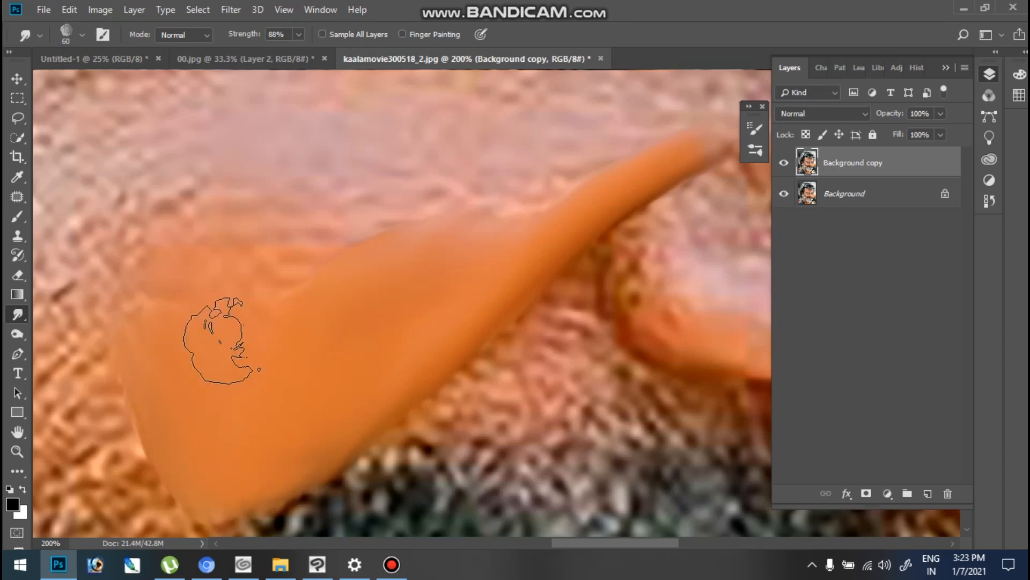
- Smudge the pink skin between the cheek fold and the moustache smooth with a 40 px, then 20 px brush, and step back the last change
drag(515, 306, 455, 294)
key(bracketleft)
key(bracketleft)
key(bracketleft)
key(bracketleft)
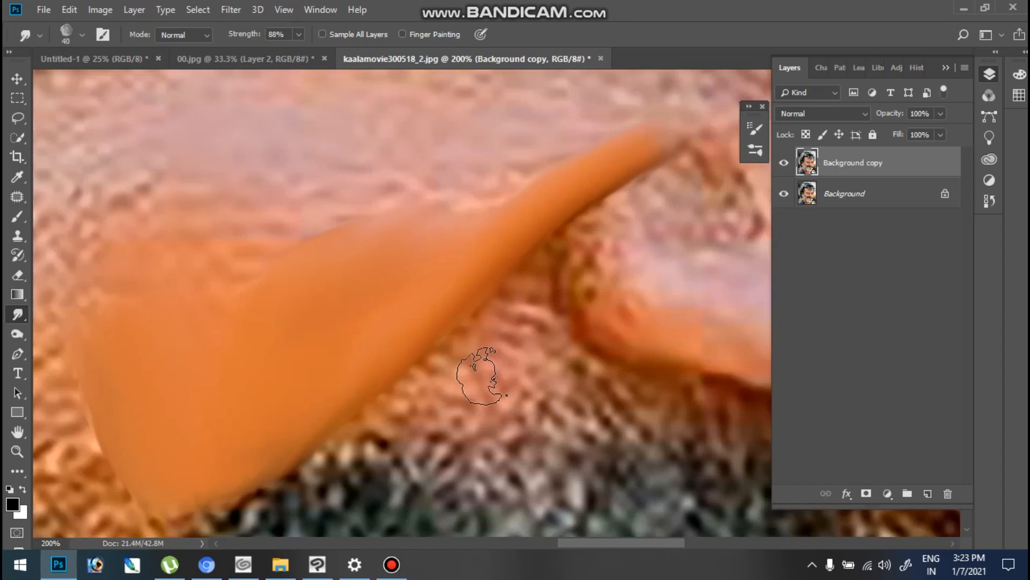
mouse_move(497, 369)
mouse_down()
mouse_move(543, 372)
mouse_move(429, 402)
mouse_move(486, 387)
mouse_move(466, 381)
mouse_move(499, 334)
mouse_move(423, 392)
mouse_move(482, 360)
mouse_move(436, 382)
mouse_move(455, 375)
mouse_move(481, 335)
mouse_move(437, 395)
mouse_move(484, 335)
mouse_move(456, 354)
mouse_move(476, 347)
mouse_move(453, 370)
mouse_move(463, 367)
mouse_move(416, 401)
mouse_move(535, 324)
mouse_move(519, 339)
mouse_move(555, 360)
mouse_move(536, 349)
mouse_move(523, 360)
mouse_move(477, 356)
mouse_move(512, 296)
mouse_move(446, 370)
mouse_move(484, 338)
mouse_move(456, 361)
mouse_up()
key(bracketleft)
key(bracketleft)
key(bracketleft)
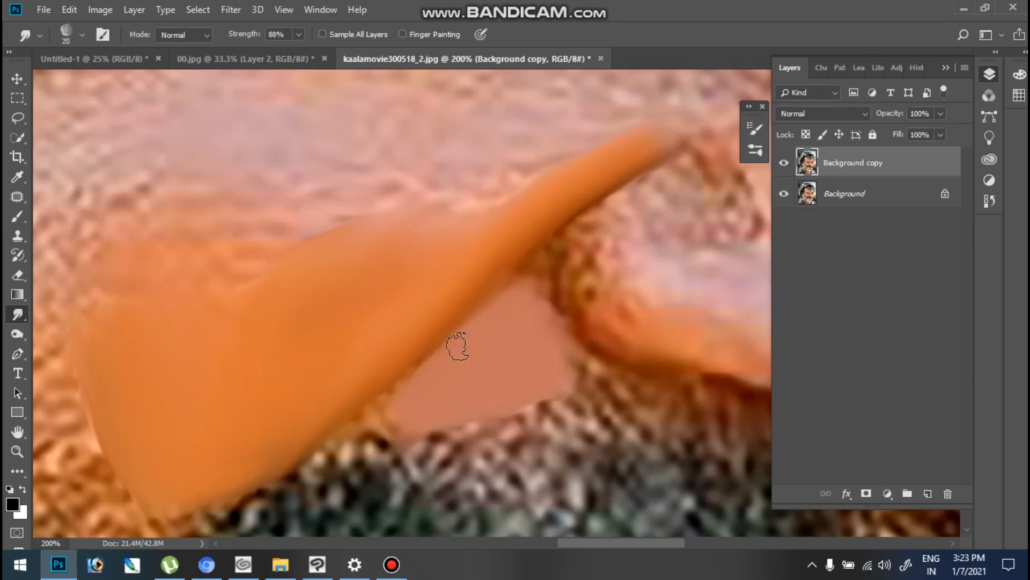
key(bracketright)
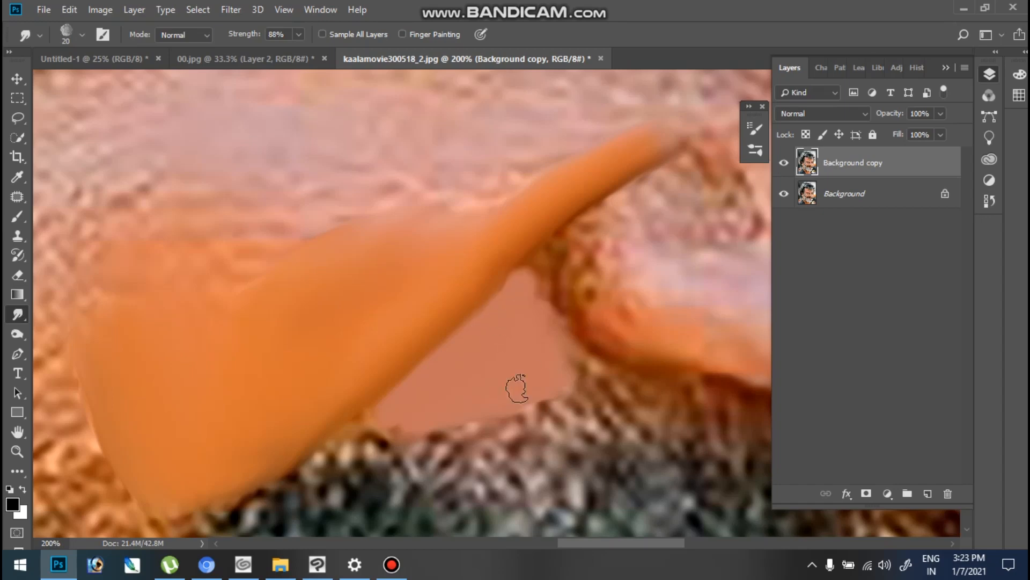
key(ctrl+alt+z)
- Smudge the pale pink upper cheek above the orange area smooth with a 60 px brush, blending it into the orange
mouse_move(593, 260)
mouse_down()
mouse_move(490, 272)
mouse_move(567, 297)
mouse_move(644, 268)
mouse_up()
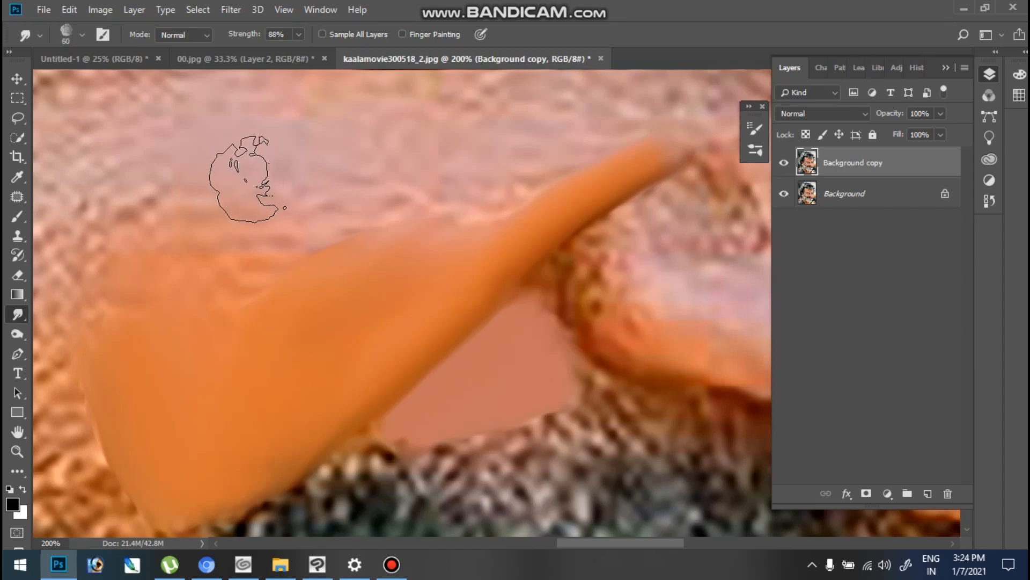
mouse_move(287, 199)
mouse_down()
mouse_move(235, 151)
mouse_move(270, 160)
mouse_move(253, 184)
mouse_move(287, 185)
mouse_move(282, 195)
mouse_move(352, 178)
mouse_move(292, 158)
mouse_move(308, 138)
mouse_move(271, 146)
mouse_move(265, 137)
mouse_move(295, 189)
mouse_move(239, 327)
mouse_move(276, 285)
mouse_move(391, 245)
mouse_move(262, 333)
mouse_move(249, 301)
mouse_move(173, 298)
mouse_move(257, 257)
mouse_move(259, 324)
mouse_move(212, 341)
mouse_move(192, 315)
mouse_move(182, 328)
mouse_move(199, 303)
mouse_move(294, 389)
mouse_move(236, 393)
mouse_move(294, 345)
mouse_move(350, 345)
mouse_move(325, 380)
mouse_move(353, 361)
mouse_move(346, 335)
mouse_move(278, 344)
mouse_move(313, 310)
mouse_up()
key(space)
drag(467, 246, 405, 306)
- Finish smudging the pale pink upper cheek smooth, reduce the brush to 20 px and hide the panels for close work on the nostril
key(bracketleft)
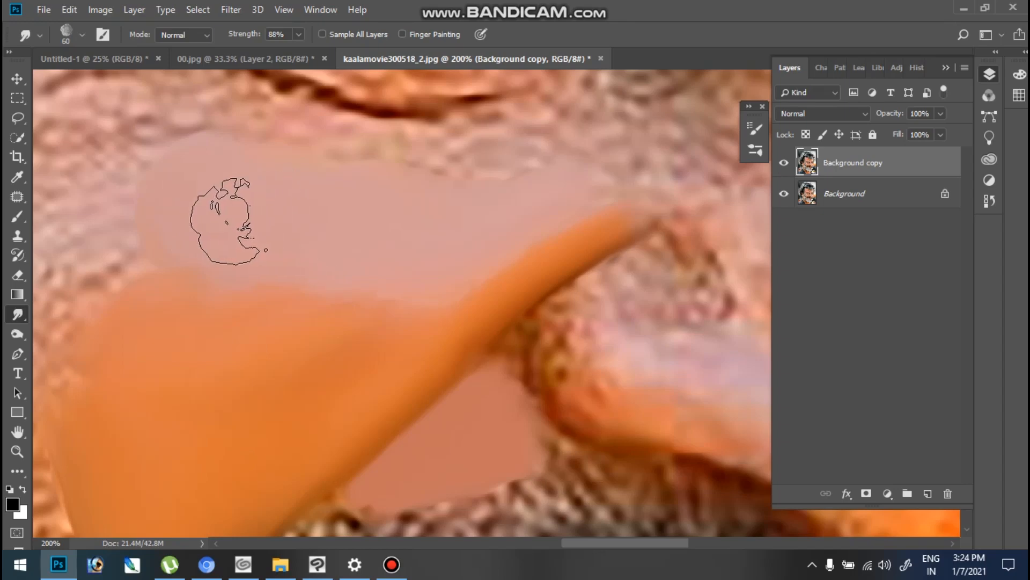
key(bracketleft)
key(bracketleft)
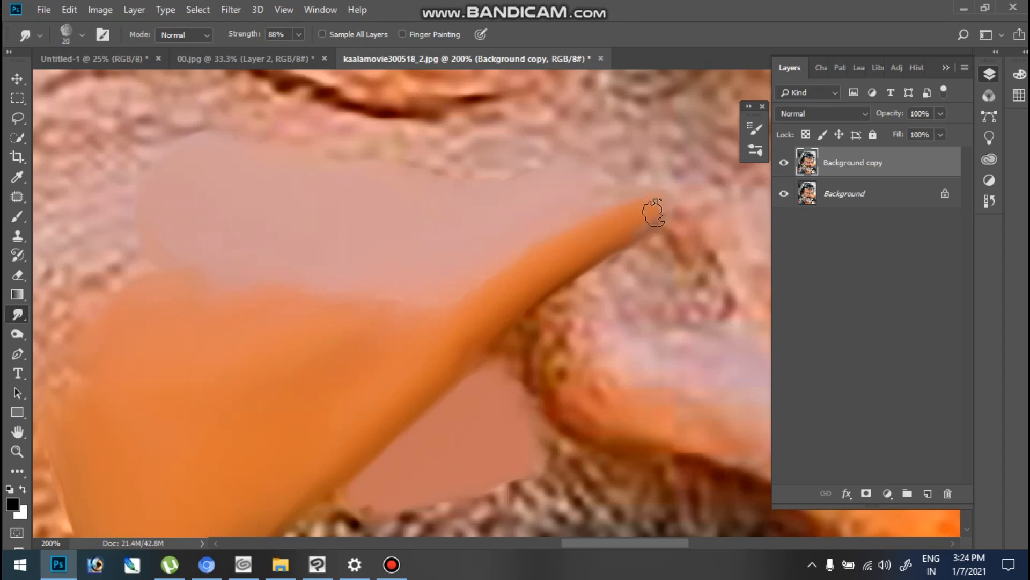
drag(651, 245, 419, 228)
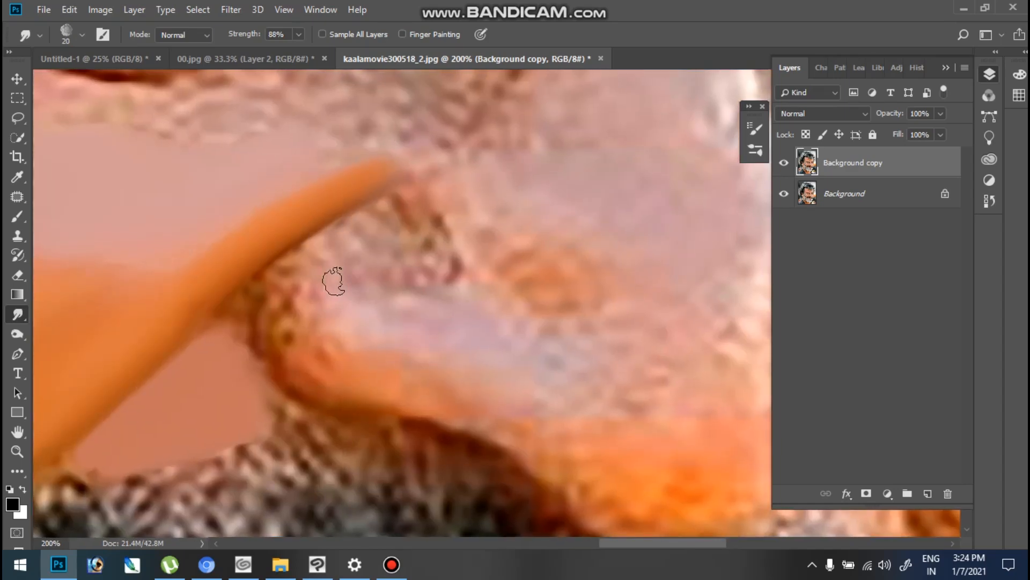
click(320, 310)
key(Tab)
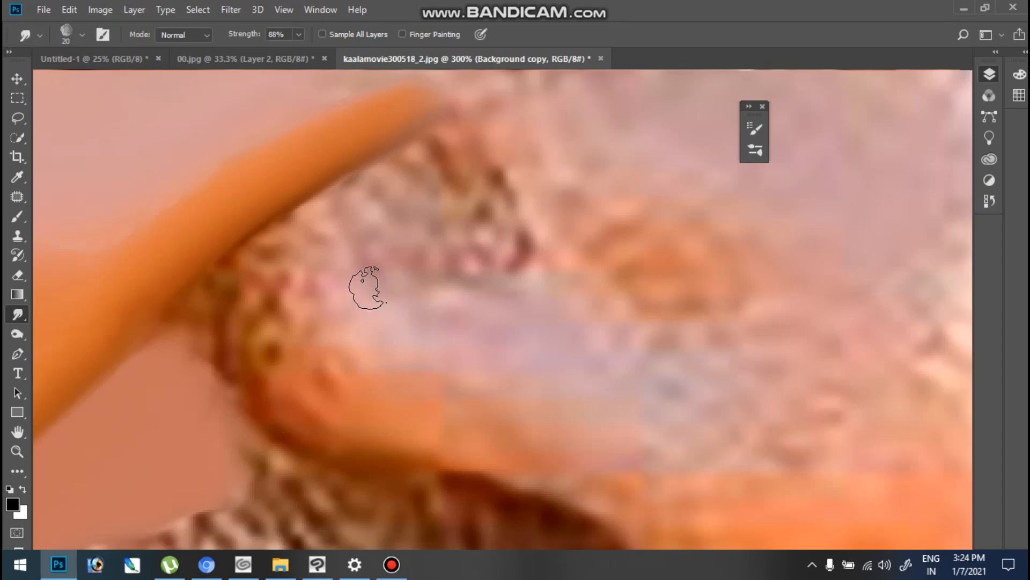
- Smudge the nostril wing beside the cheek fold into a smooth, dark orange curved rim around a pale pink centre
drag(285, 331, 317, 338)
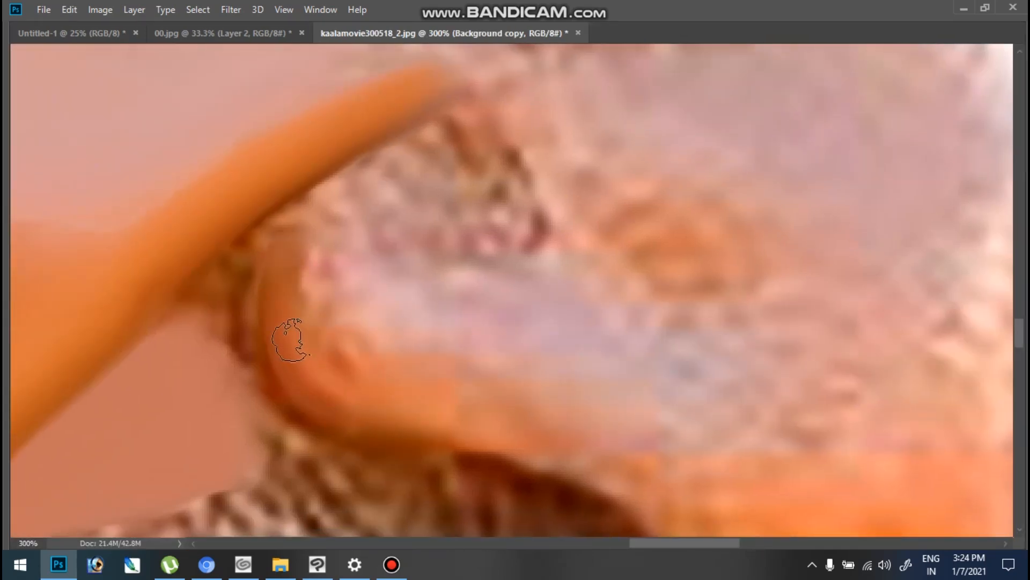
mouse_move(307, 339)
mouse_down()
mouse_move(311, 255)
mouse_move(342, 224)
mouse_move(304, 282)
mouse_move(337, 229)
mouse_move(307, 272)
mouse_move(371, 213)
mouse_move(323, 258)
mouse_move(310, 315)
mouse_move(309, 296)
mouse_move(318, 366)
mouse_move(308, 327)
mouse_move(344, 380)
mouse_move(307, 341)
mouse_move(376, 392)
mouse_move(304, 323)
mouse_move(399, 394)
mouse_move(316, 355)
mouse_move(495, 390)
mouse_move(315, 363)
mouse_move(364, 370)
mouse_up()
mouse_move(497, 403)
mouse_down()
mouse_move(388, 393)
mouse_move(523, 421)
mouse_move(390, 399)
mouse_move(603, 463)
mouse_move(445, 392)
mouse_move(339, 310)
mouse_move(318, 308)
mouse_move(310, 343)
mouse_up()
mouse_move(303, 283)
mouse_down()
mouse_move(293, 265)
mouse_move(307, 257)
mouse_move(370, 303)
mouse_move(356, 292)
mouse_up()
mouse_move(386, 240)
mouse_down()
mouse_move(368, 246)
mouse_move(403, 224)
mouse_move(357, 240)
mouse_move(408, 235)
mouse_move(432, 267)
mouse_move(430, 240)
mouse_move(460, 324)
mouse_move(441, 327)
mouse_move(527, 340)
mouse_move(407, 268)
mouse_up()
key(bracketleft)
key(bracketleft)
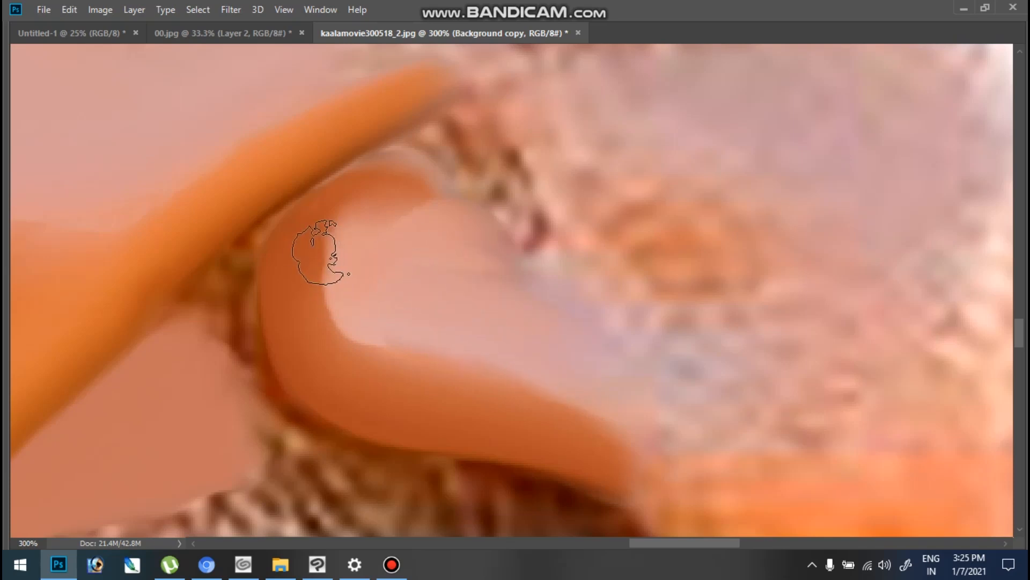
- Soften the nostril's pink centre with a larger brush, and smudge the gap between its orange rim and the cheek fold smooth
key(bracketright)
key(bracketright)
key(bracketright)
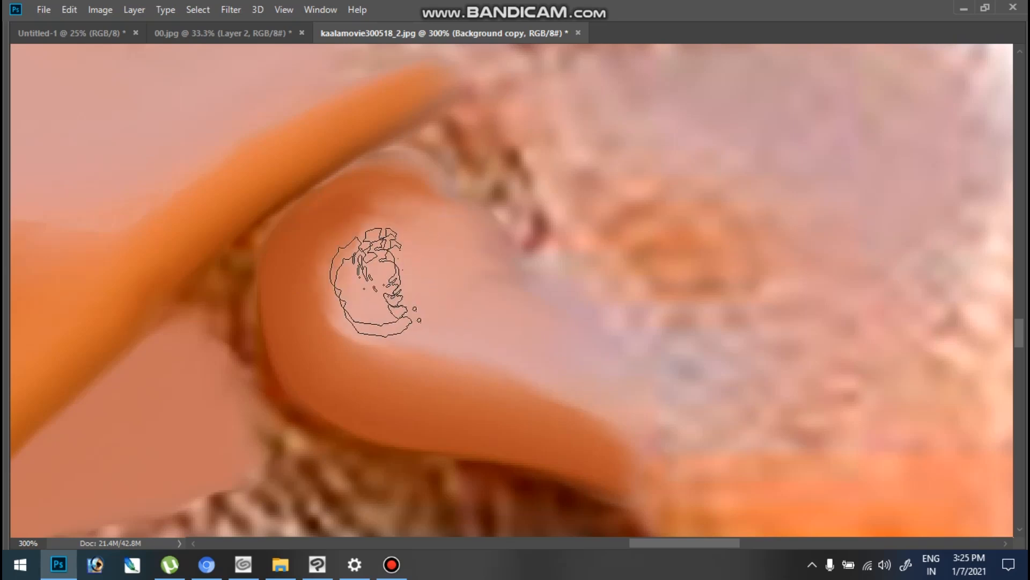
drag(380, 276, 354, 284)
key(bracketleft)
key(bracketleft)
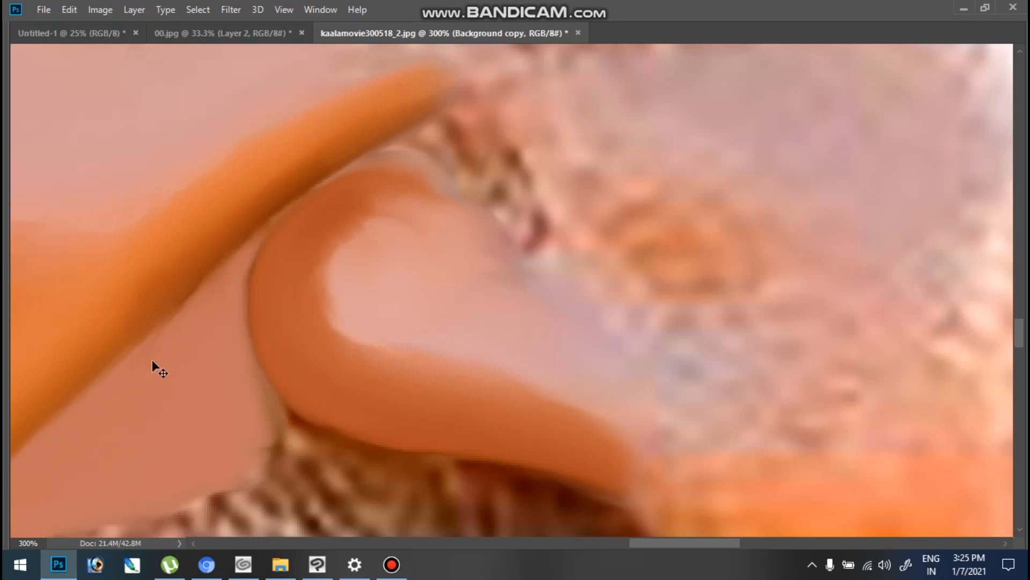
- Rework the upper inner edge of the nostril's orange rim, blending it against the pink centre
key(ctrl+minus)
key(ctrl+minus)
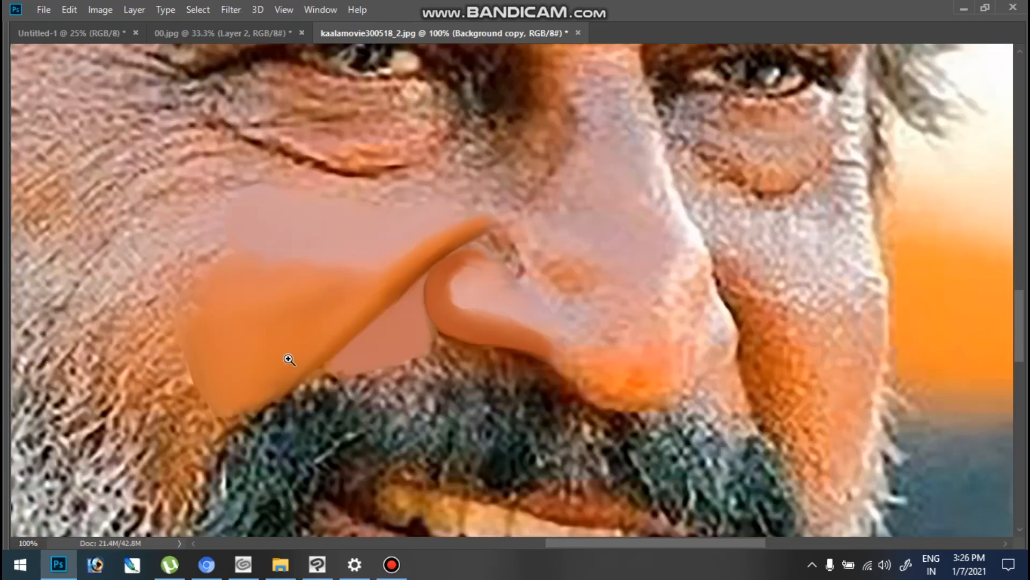
ctrl+click(371, 285)
drag(732, 333, 697, 352)
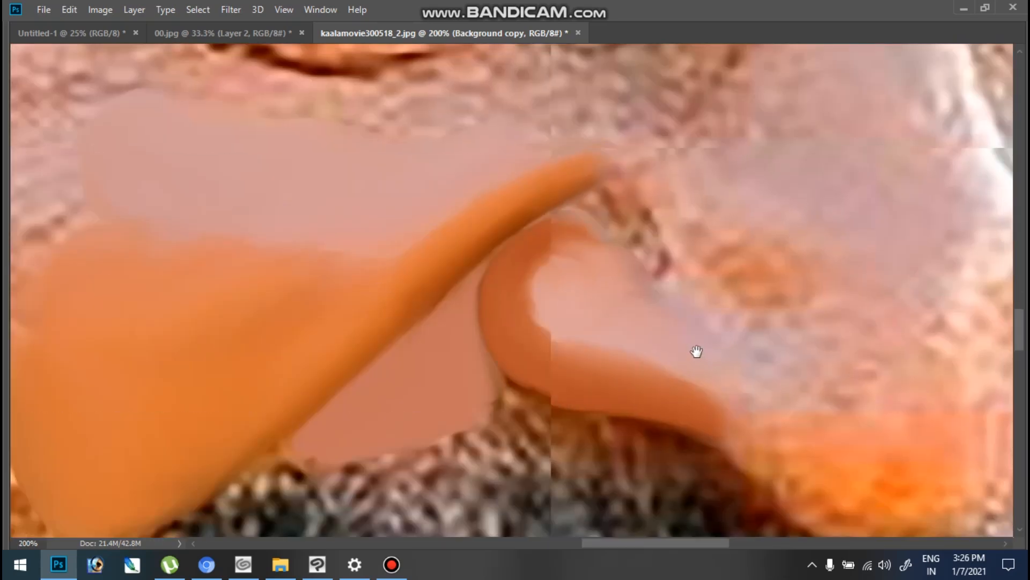
drag(633, 352, 593, 291)
drag(469, 196, 529, 296)
ctrl+click(402, 297)
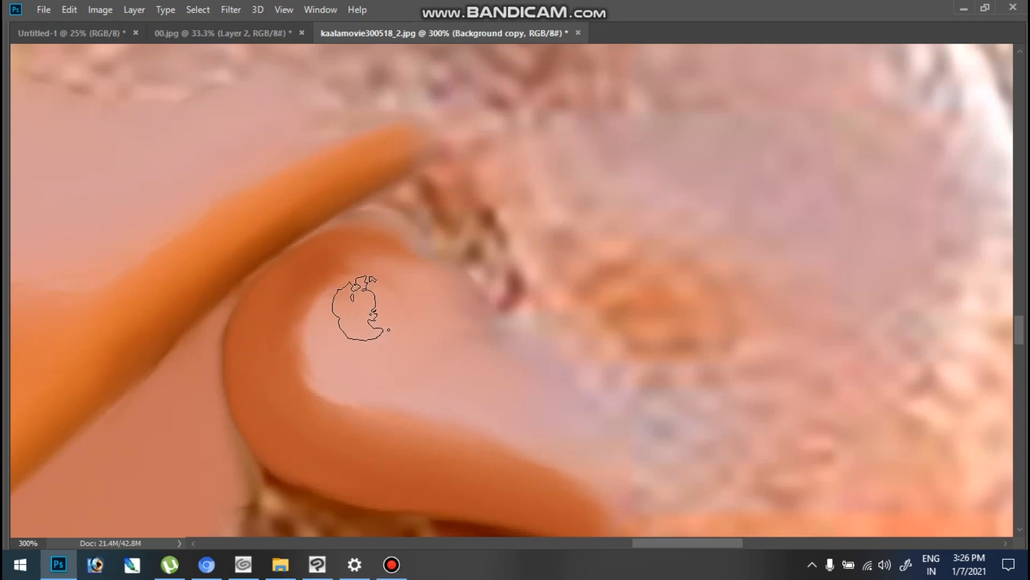
mouse_move(376, 272)
mouse_down()
mouse_move(386, 244)
mouse_move(442, 299)
mouse_up()
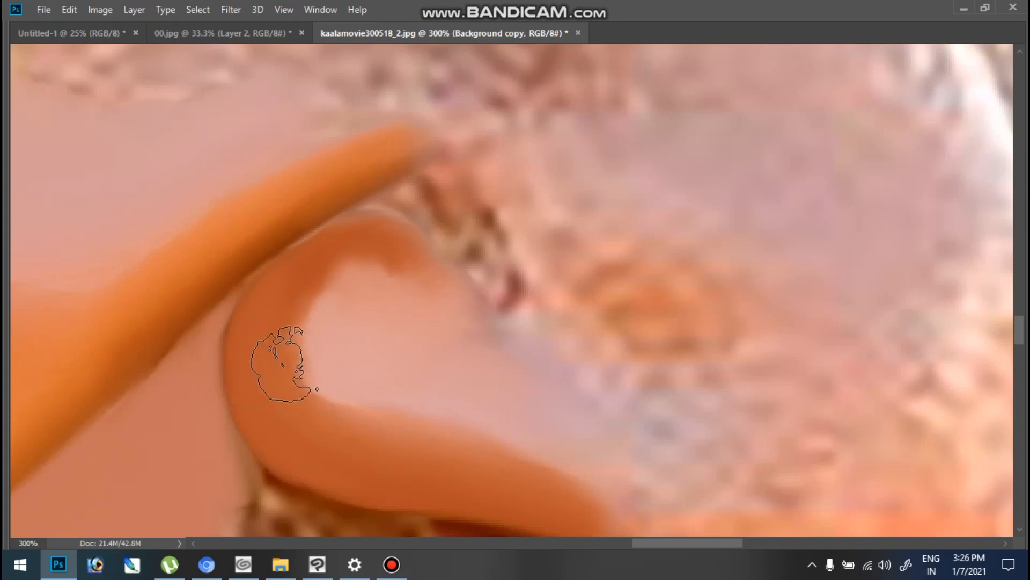
mouse_move(304, 300)
mouse_down()
mouse_move(358, 271)
mouse_move(408, 280)
mouse_up()
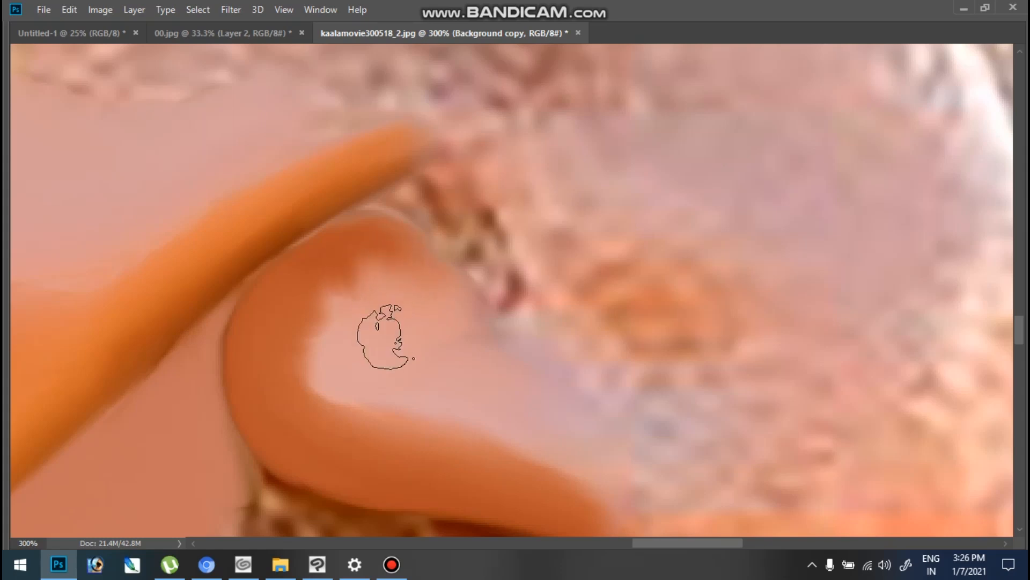
drag(358, 322, 348, 357)
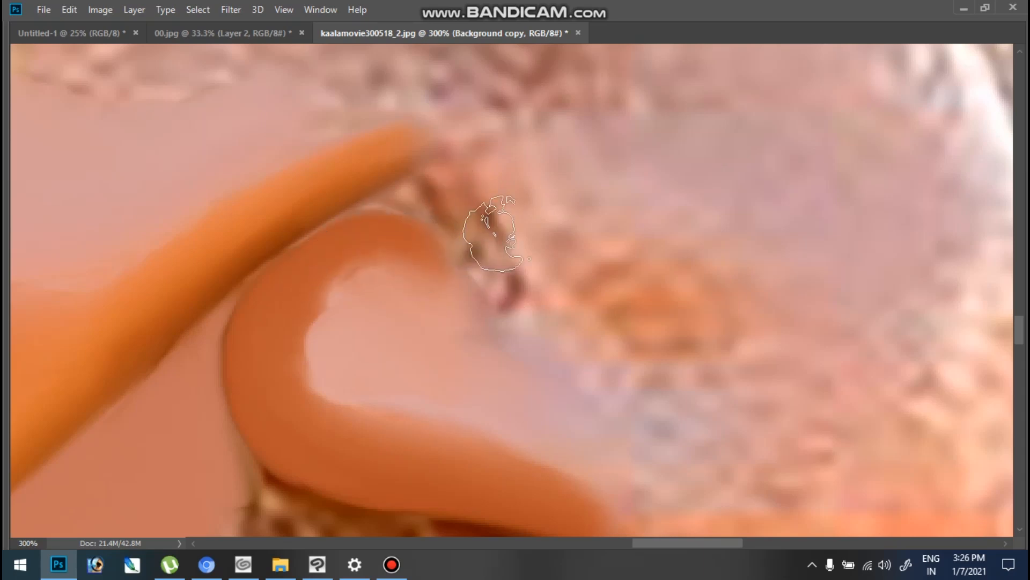
- Smudge the side of the nose above the nostril and the orange nose tip smooth, blending them into the nostril wing
mouse_move(502, 249)
mouse_down()
mouse_move(490, 210)
mouse_move(494, 228)
mouse_move(500, 192)
mouse_move(514, 219)
mouse_move(519, 287)
mouse_move(537, 301)
mouse_move(527, 307)
mouse_move(495, 225)
mouse_move(504, 263)
mouse_move(538, 303)
mouse_move(529, 314)
mouse_move(505, 289)
mouse_move(533, 287)
mouse_move(548, 271)
mouse_move(637, 288)
mouse_move(656, 282)
mouse_move(626, 246)
mouse_move(584, 235)
mouse_move(665, 305)
mouse_move(656, 343)
mouse_move(597, 308)
mouse_move(568, 328)
mouse_move(563, 310)
mouse_move(545, 384)
mouse_move(560, 373)
mouse_move(498, 351)
mouse_move(533, 346)
mouse_move(624, 282)
mouse_move(687, 398)
mouse_move(546, 226)
mouse_move(460, 161)
mouse_up()
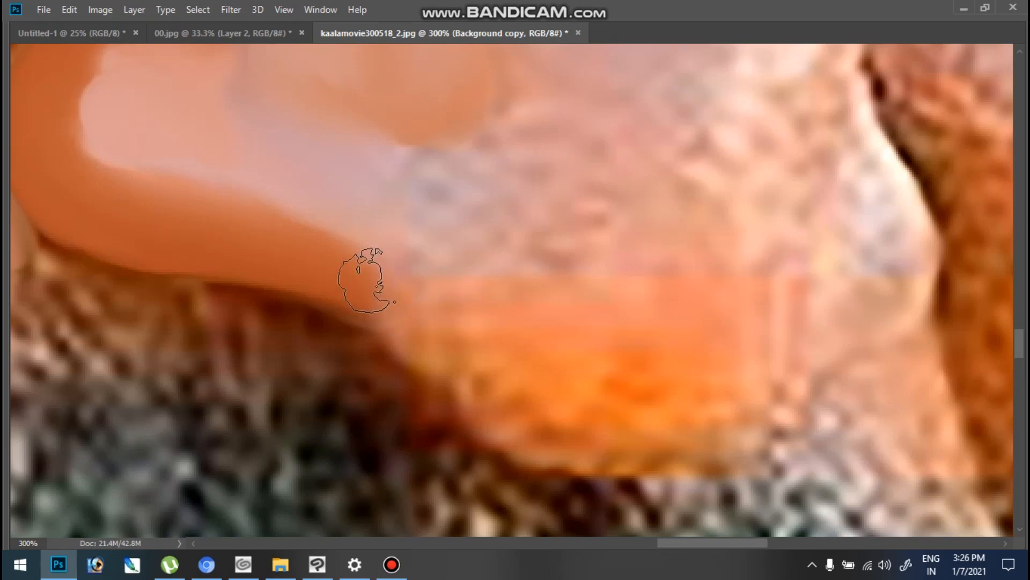
mouse_move(403, 330)
mouse_down()
mouse_move(495, 413)
mouse_move(356, 286)
mouse_move(315, 272)
mouse_move(450, 360)
mouse_move(361, 301)
mouse_move(486, 420)
mouse_move(420, 354)
mouse_move(608, 414)
mouse_move(621, 366)
mouse_move(559, 366)
mouse_move(536, 375)
mouse_move(540, 393)
mouse_move(511, 402)
mouse_move(592, 450)
mouse_move(645, 422)
mouse_move(531, 392)
mouse_move(544, 408)
mouse_move(580, 407)
mouse_move(522, 382)
mouse_move(502, 332)
mouse_move(479, 338)
mouse_up()
mouse_move(461, 235)
mouse_down()
mouse_move(445, 195)
mouse_move(428, 223)
mouse_move(527, 242)
mouse_move(392, 184)
mouse_move(493, 309)
mouse_move(357, 242)
mouse_move(524, 369)
mouse_move(604, 413)
mouse_move(660, 378)
mouse_move(640, 379)
mouse_move(644, 409)
mouse_move(711, 392)
mouse_move(725, 368)
mouse_move(671, 326)
mouse_move(655, 368)
mouse_move(689, 347)
mouse_move(662, 387)
mouse_move(576, 424)
mouse_up()
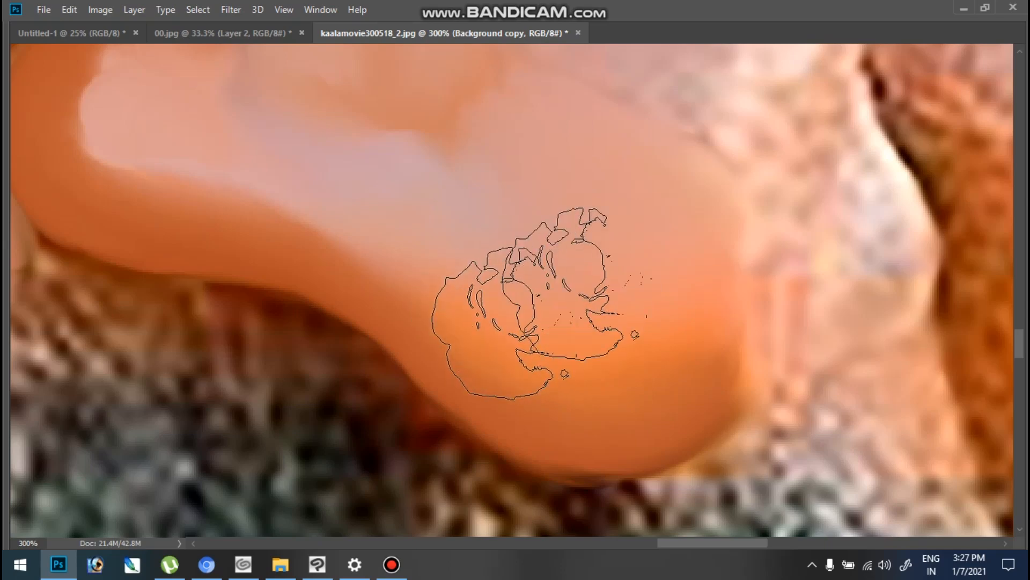
drag(683, 159, 582, 266)
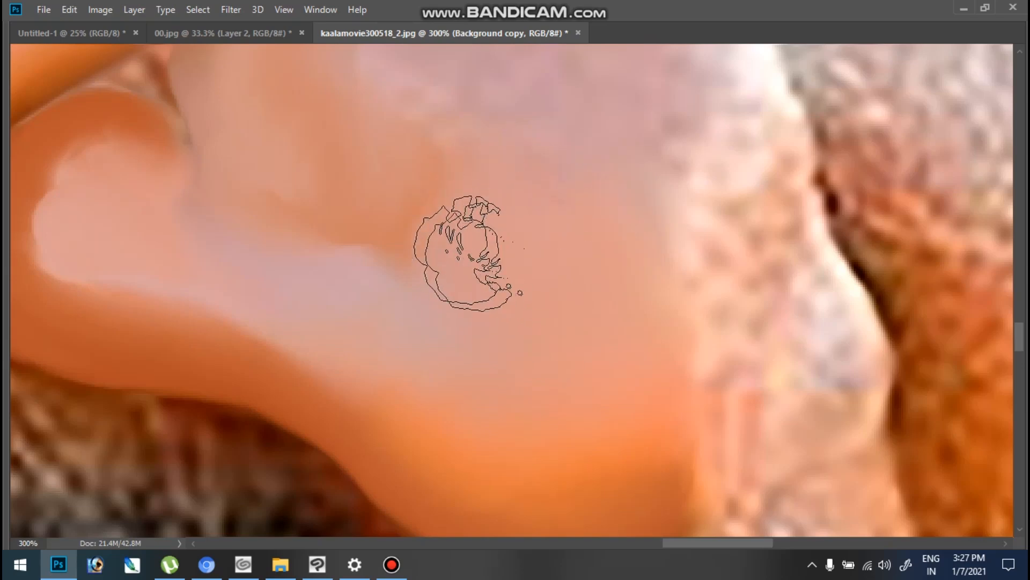
- Extend the smooth orange cheek outward over the textured skin toward the beard, blending its outer edge
key(ctrl+0)
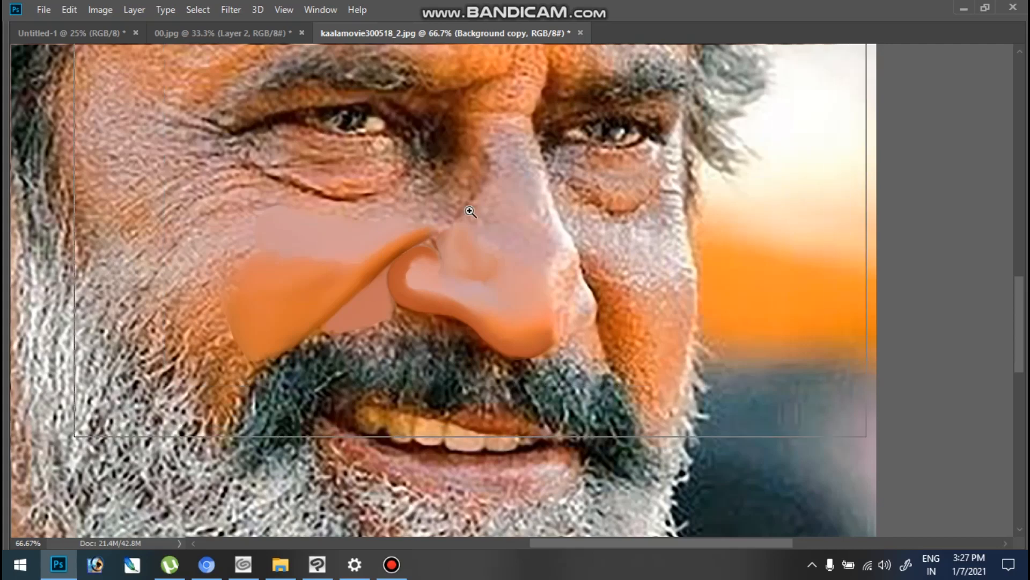
click(470, 212)
click(288, 322)
drag(181, 337, 611, 212)
key(ctrl+minus)
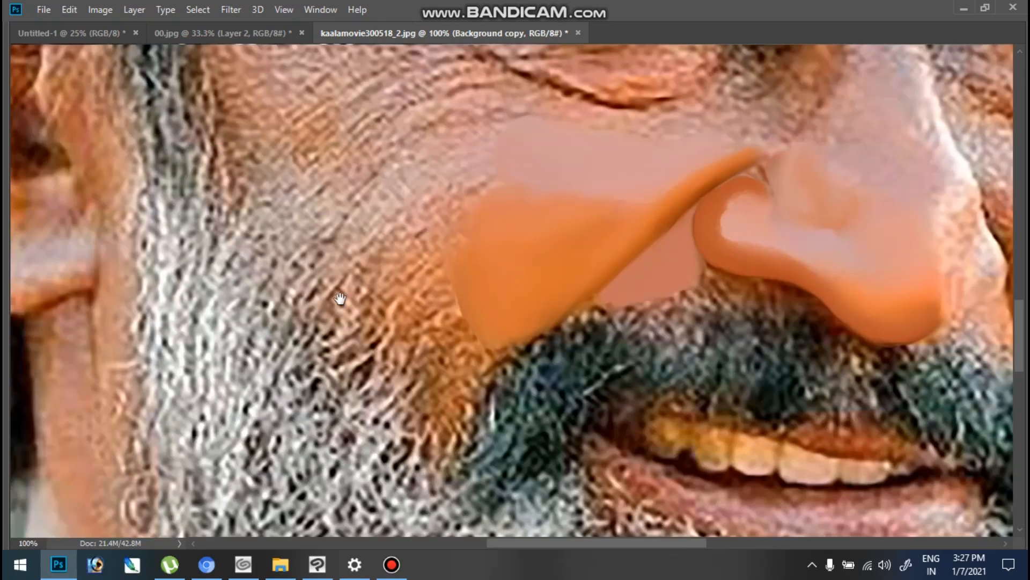
click(485, 322)
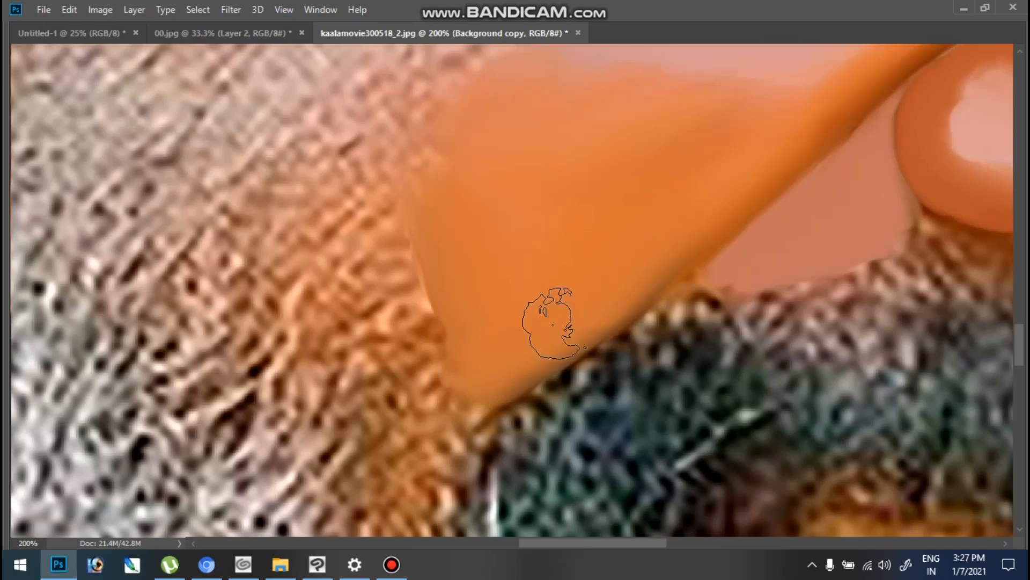
mouse_move(410, 340)
mouse_down()
mouse_move(452, 407)
mouse_move(426, 366)
mouse_move(422, 392)
mouse_move(407, 361)
mouse_move(373, 368)
mouse_move(409, 315)
mouse_move(432, 329)
mouse_move(379, 308)
mouse_move(418, 356)
mouse_move(391, 375)
mouse_move(419, 387)
mouse_move(387, 312)
mouse_move(365, 311)
mouse_move(388, 290)
mouse_move(395, 221)
mouse_move(352, 268)
mouse_move(322, 272)
mouse_move(322, 287)
mouse_move(299, 231)
mouse_move(384, 383)
mouse_up()
mouse_move(375, 290)
mouse_down()
mouse_move(380, 359)
mouse_move(398, 335)
mouse_up()
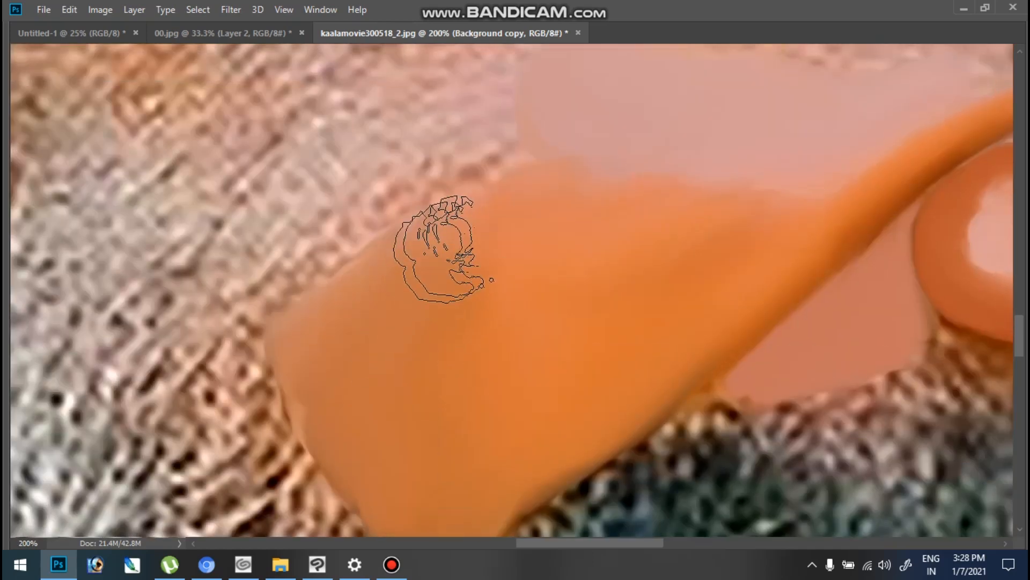
mouse_move(433, 264)
mouse_down()
mouse_move(375, 305)
mouse_move(319, 298)
mouse_move(315, 372)
mouse_move(316, 358)
mouse_up()
mouse_move(270, 333)
mouse_down()
mouse_move(338, 372)
mouse_move(346, 402)
mouse_move(322, 379)
mouse_move(308, 314)
mouse_up()
- Smudge the pale upper cheek below the eye wrinkles outward toward the sideburn and blend it into the orange
drag(439, 249, 441, 404)
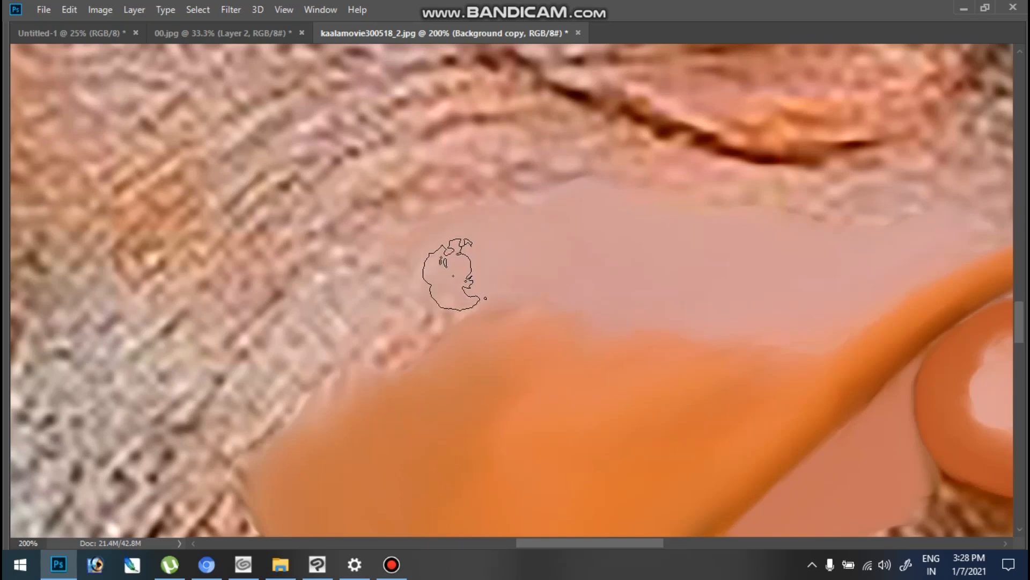
mouse_move(493, 236)
mouse_down()
mouse_move(543, 211)
mouse_move(441, 290)
mouse_move(395, 378)
mouse_up()
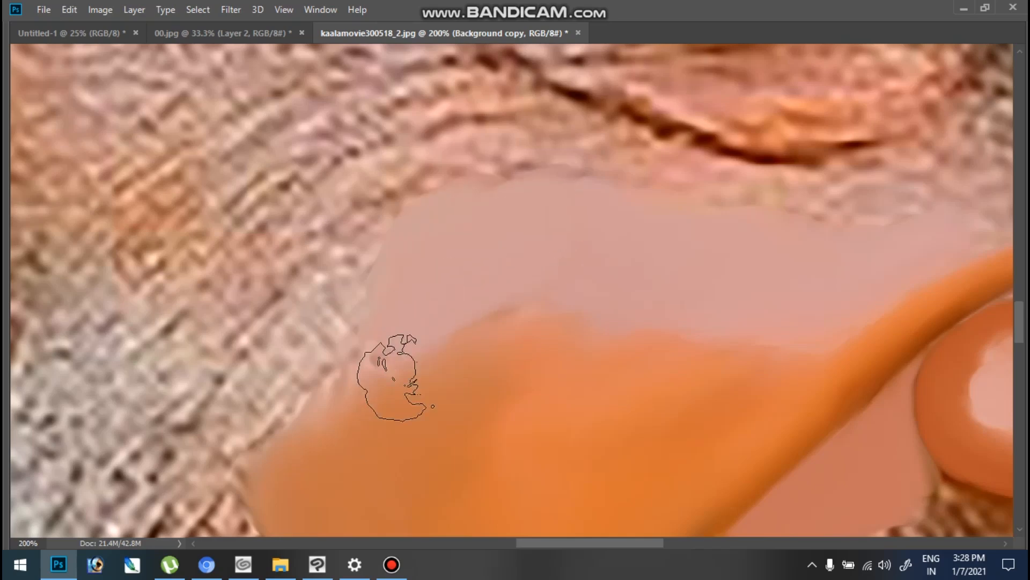
mouse_move(301, 385)
mouse_down()
mouse_move(294, 391)
mouse_move(311, 379)
mouse_move(322, 268)
mouse_move(357, 241)
mouse_move(299, 287)
mouse_move(263, 338)
mouse_move(241, 356)
mouse_move(237, 349)
mouse_move(252, 403)
mouse_move(225, 421)
mouse_move(214, 359)
mouse_move(178, 366)
mouse_move(166, 301)
mouse_move(241, 277)
mouse_move(255, 285)
mouse_up()
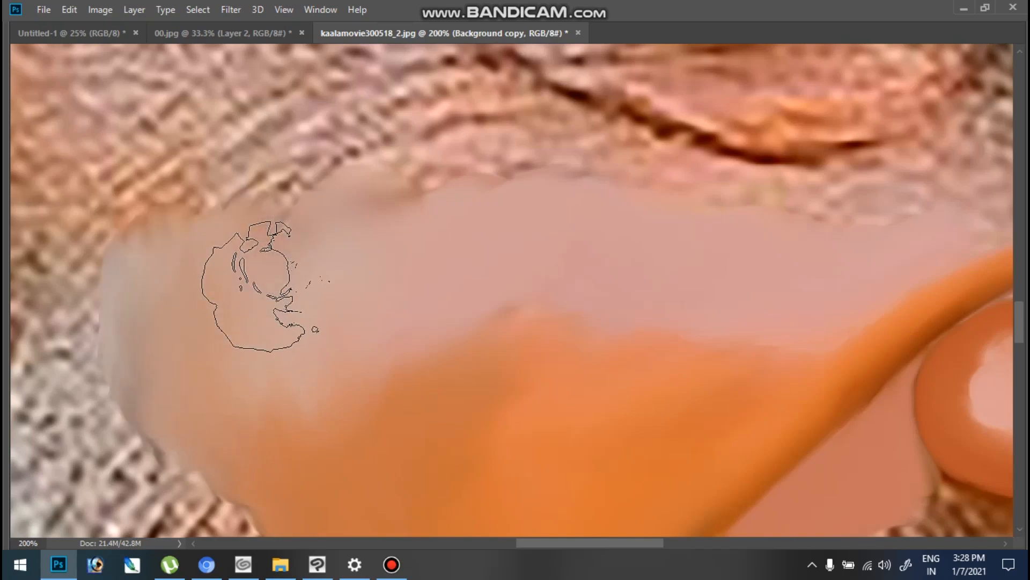
- Bring back the panels, check the brush tip's spacing in the brush settings and set the Smudge strength to 40%
key(ctrl+minus)
key(ctrl+minus)
key(ctrl+minus)
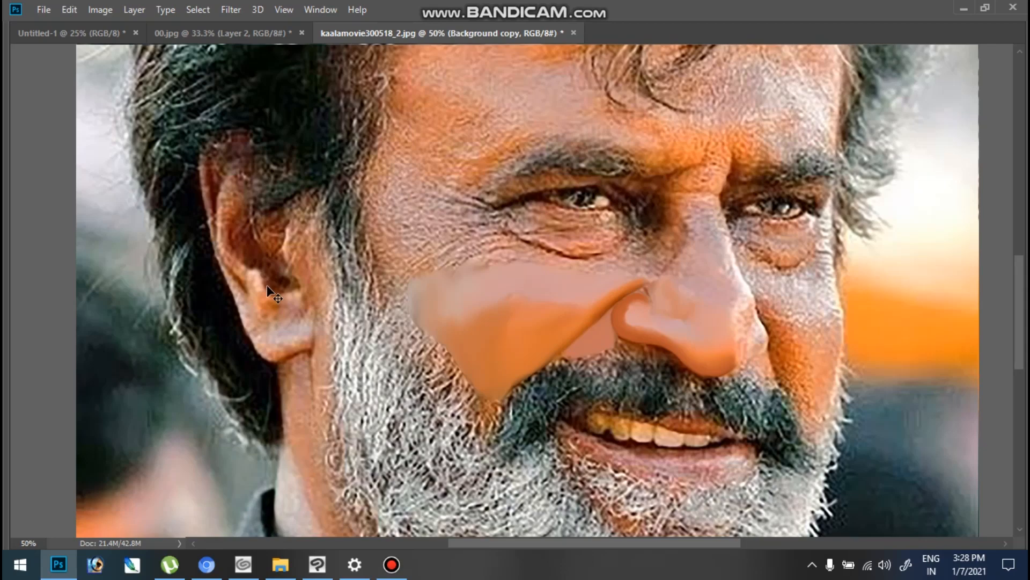
click(701, 244)
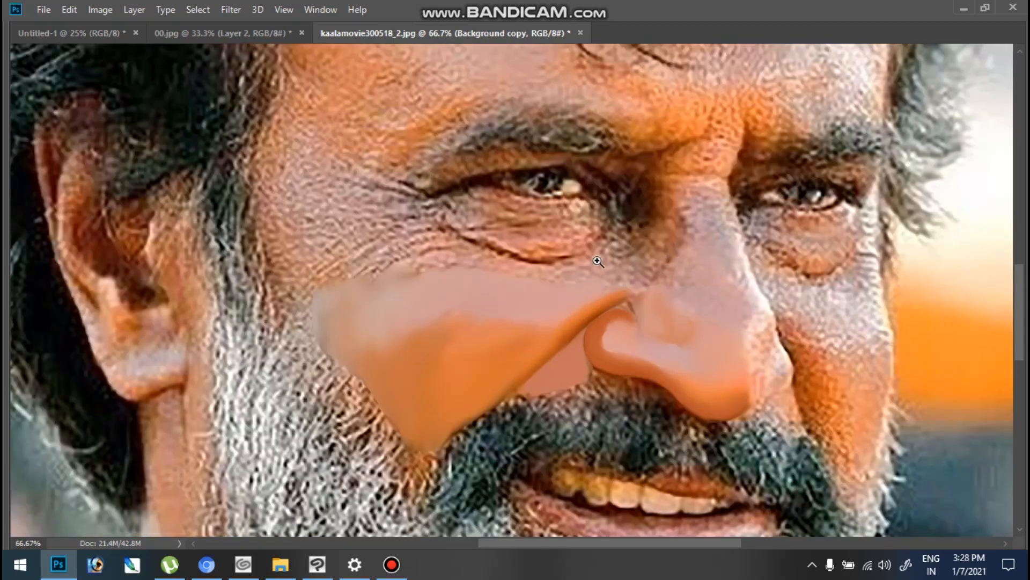
click(563, 270)
key(F7)
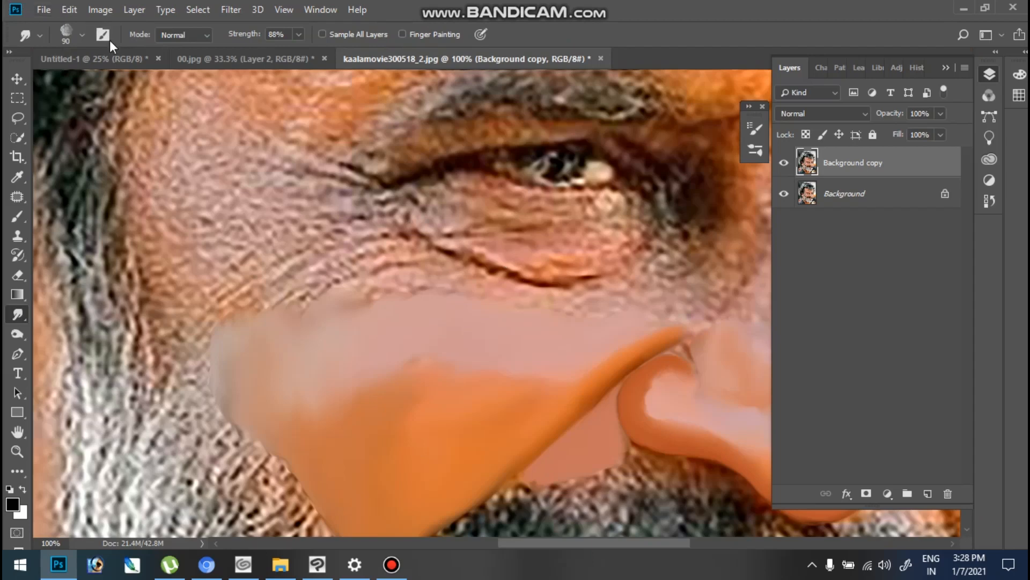
click(106, 40)
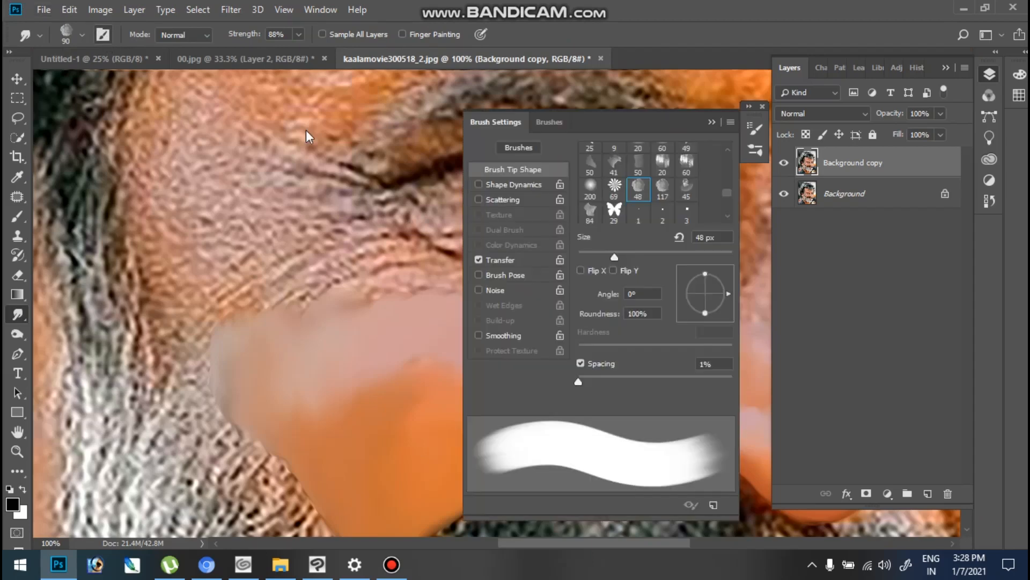
click(599, 364)
click(710, 123)
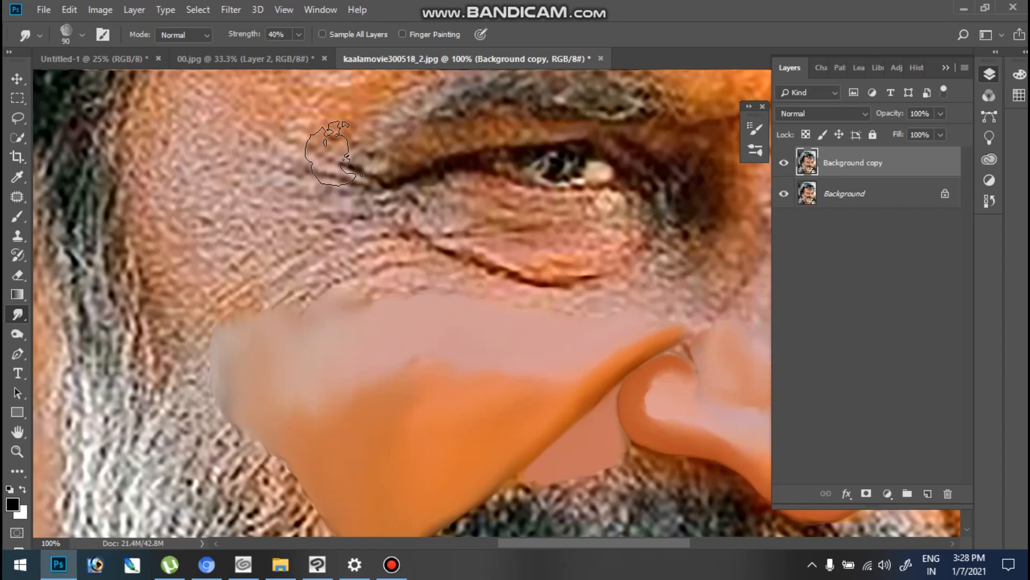
- Blend the cheek's pink and orange areas with a 90 px brush at 40% strength, extending the outer cheek toward the sideburn
ctrl+click(409, 358)
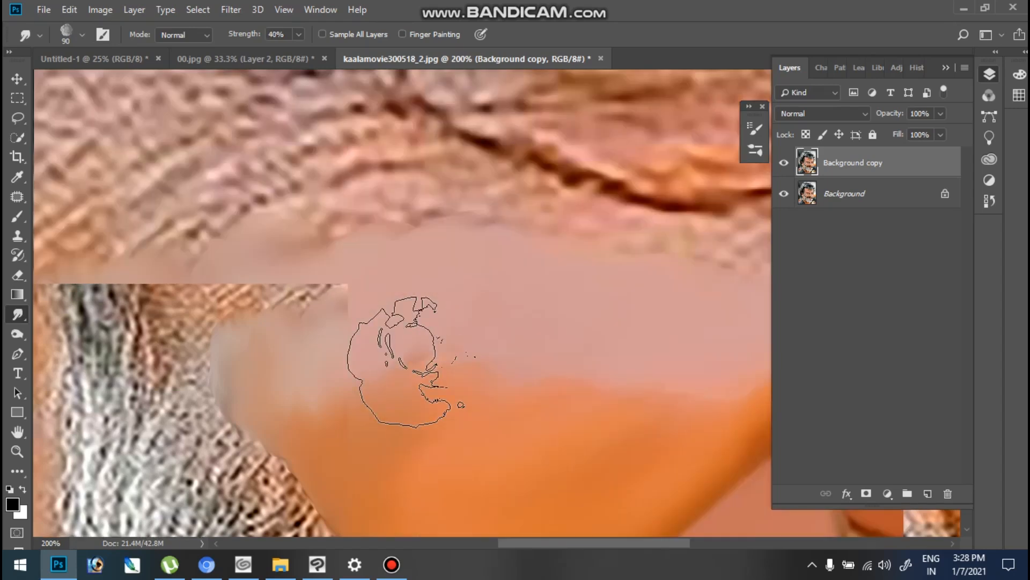
drag(456, 284, 485, 230)
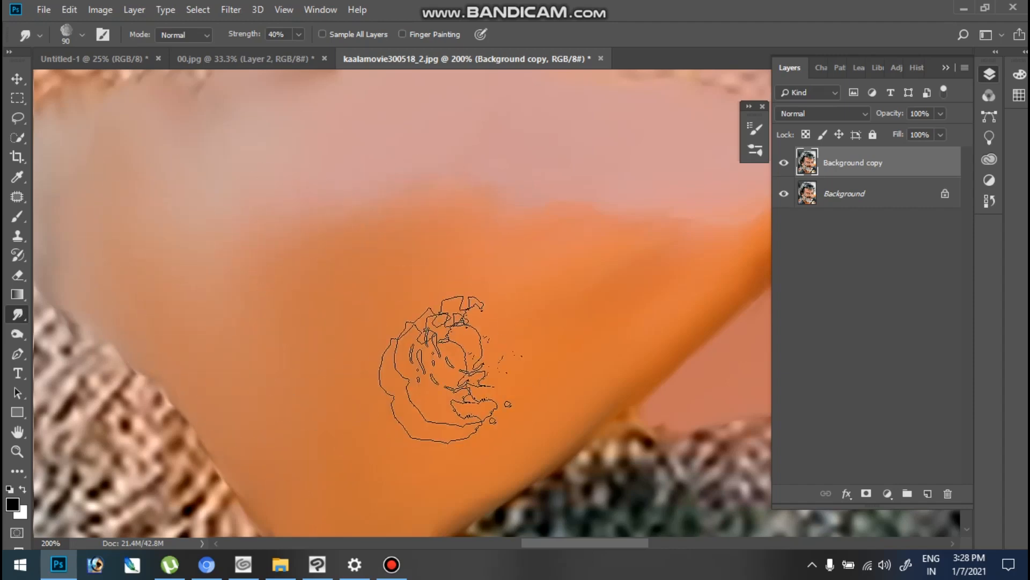
drag(225, 259, 371, 359)
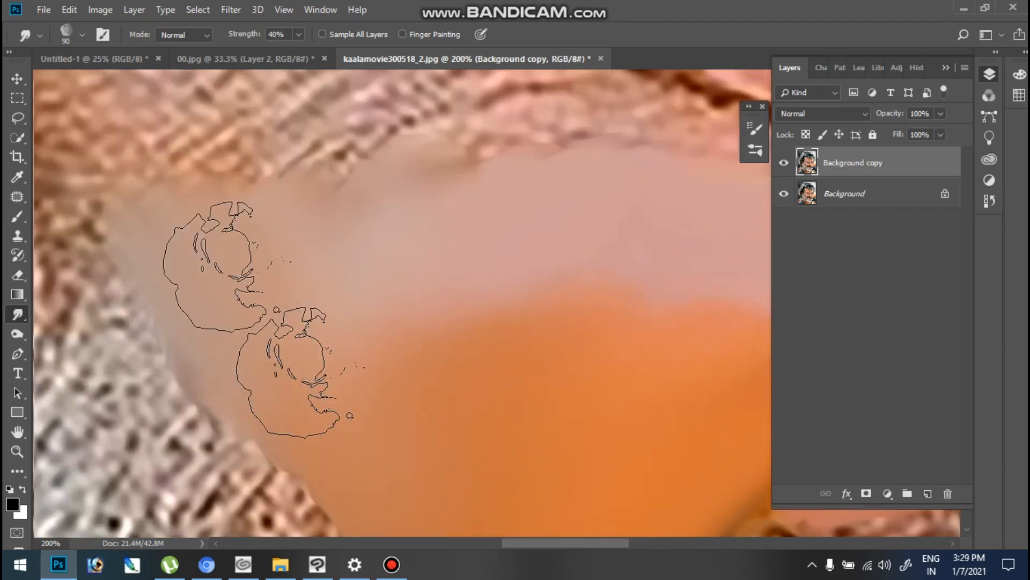
mouse_move(130, 192)
mouse_down()
mouse_move(323, 390)
mouse_move(349, 440)
mouse_up()
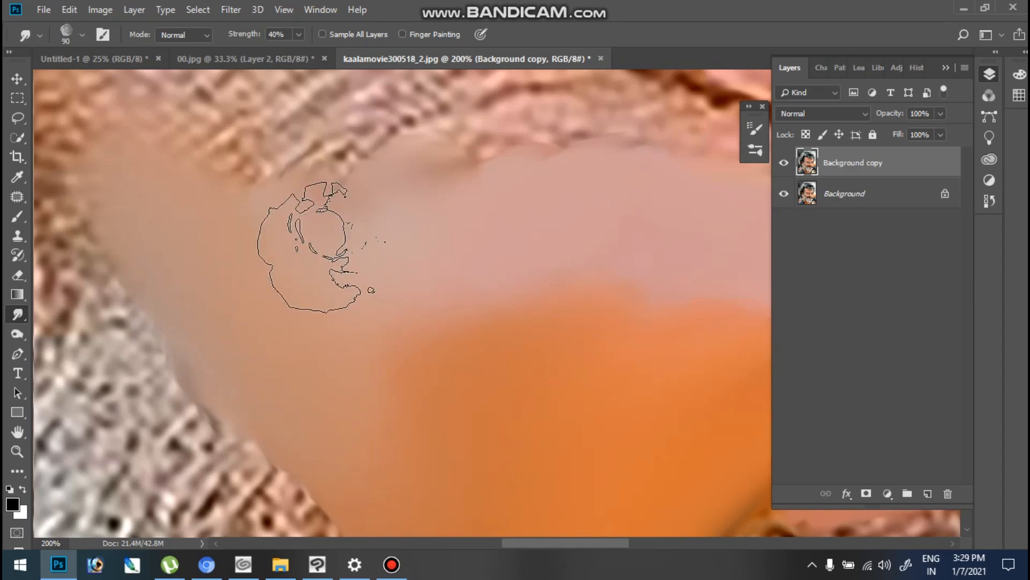
key(ctrl+minus)
key(ctrl+minus)
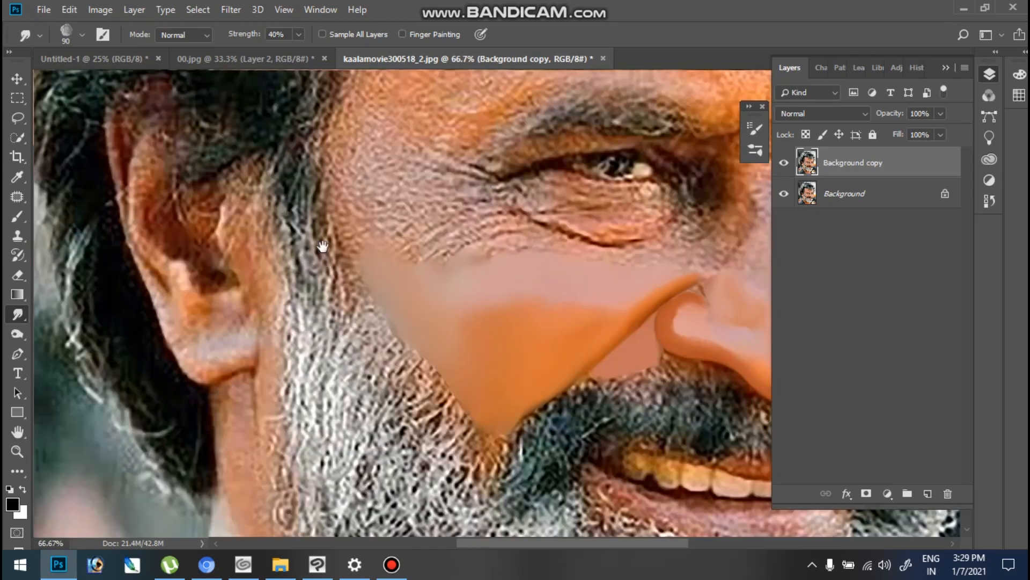
click(701, 365)
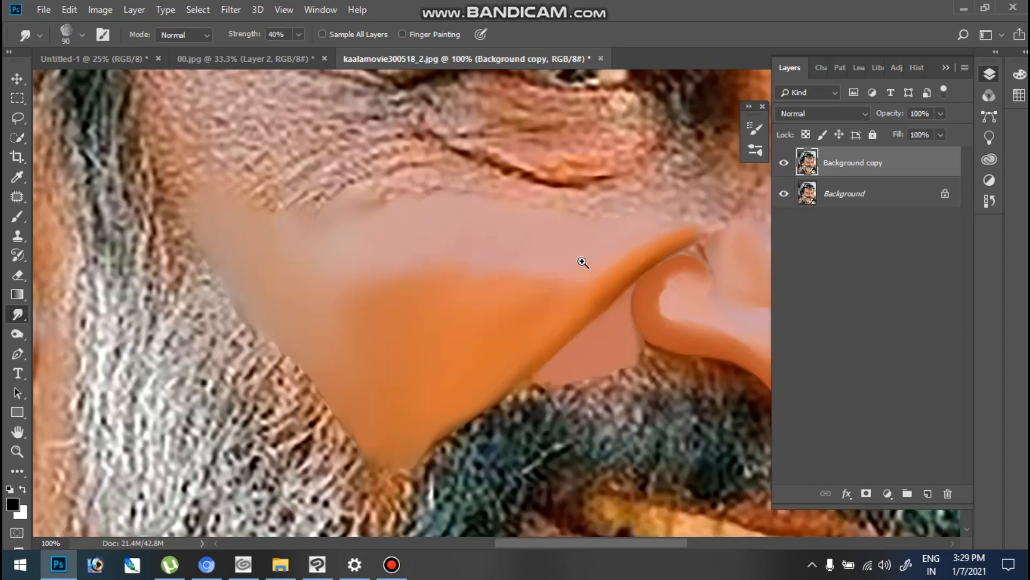
- Inspect the smoothed cheek and nose at several magnifications and check the Smudge brush's tip settings
click(583, 262)
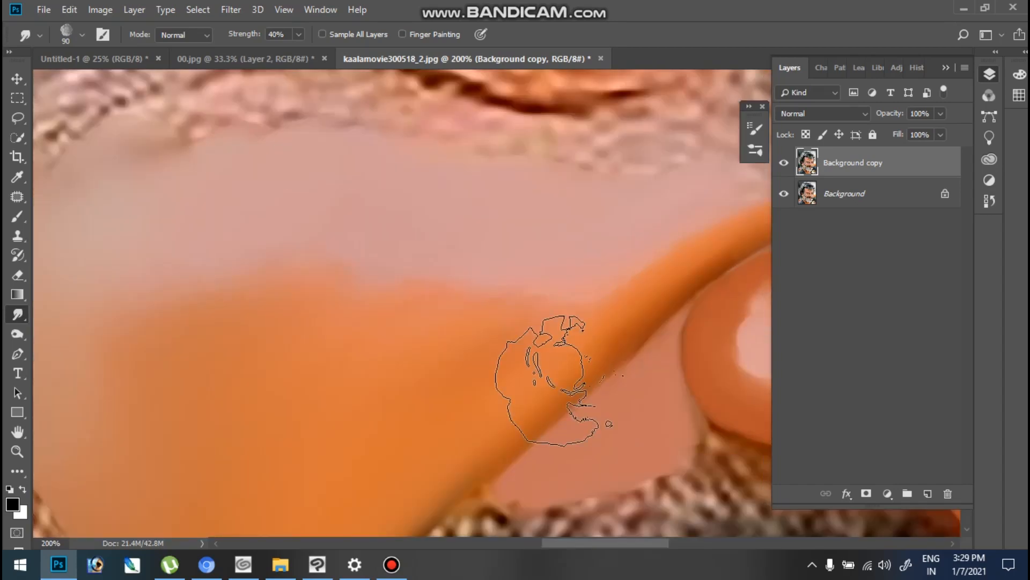
key(ctrl+minus)
key(ctrl+minus)
key(ctrl+minus)
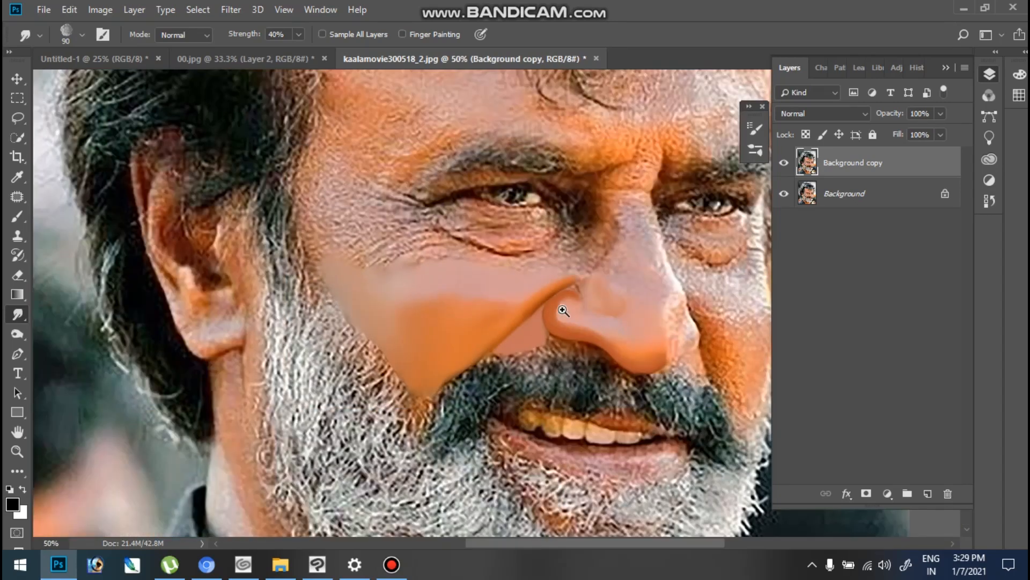
click(563, 310)
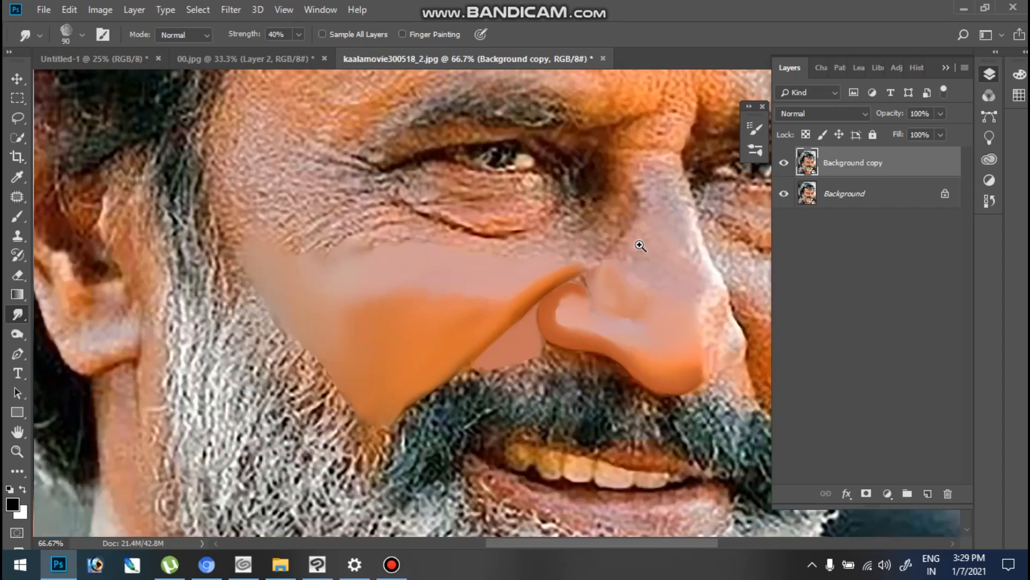
click(640, 215)
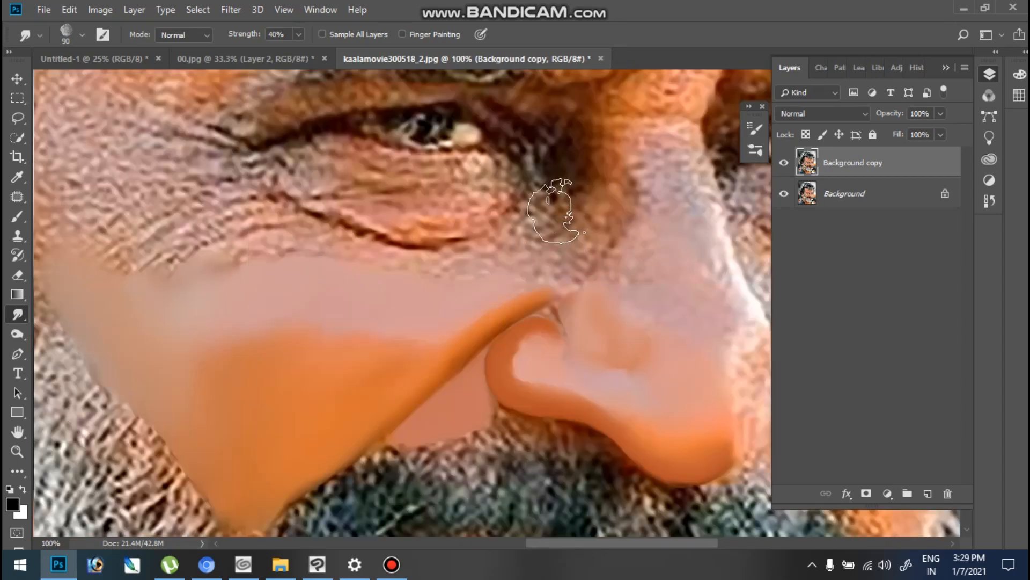
click(102, 36)
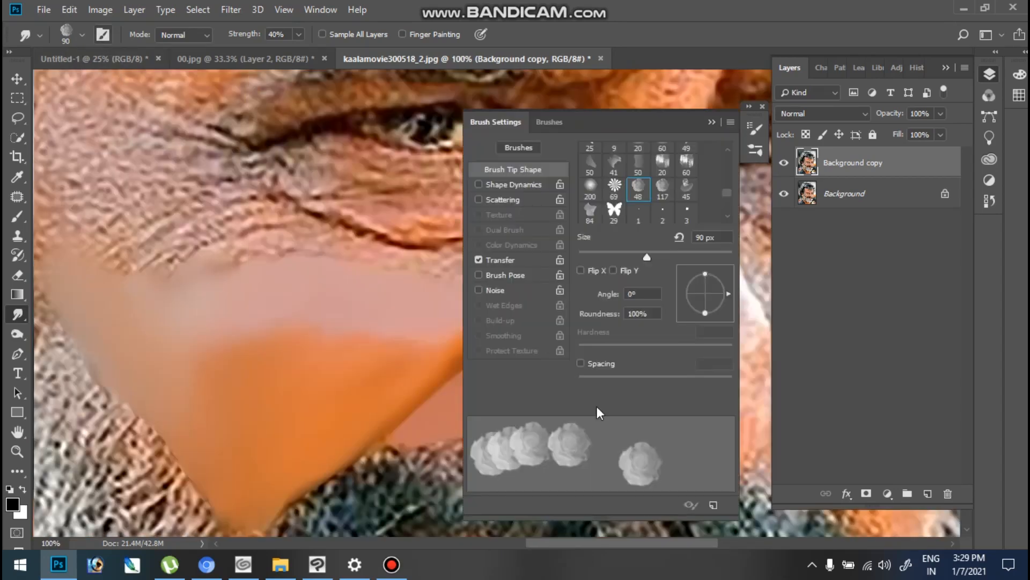
click(707, 120)
- Set the Smudge strength to 88% and smooth the pale highlight in the forehead's upper corner with the 90 px brush
drag(638, 250, 553, 269)
click(606, 283)
drag(372, 282, 447, 346)
drag(117, 289, 532, 251)
key(ctrl+minus)
key(ctrl+minus)
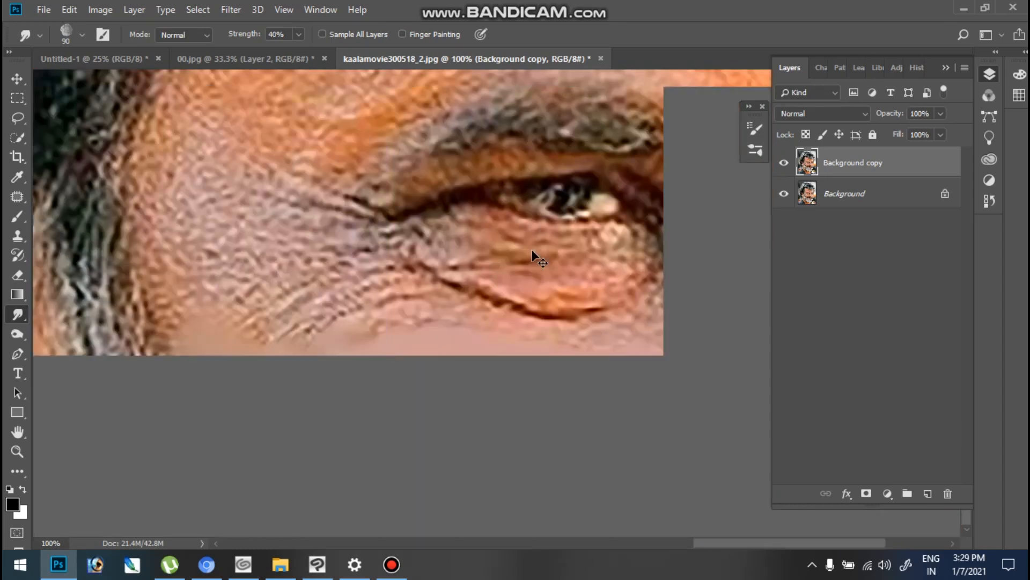
drag(394, 167, 381, 289)
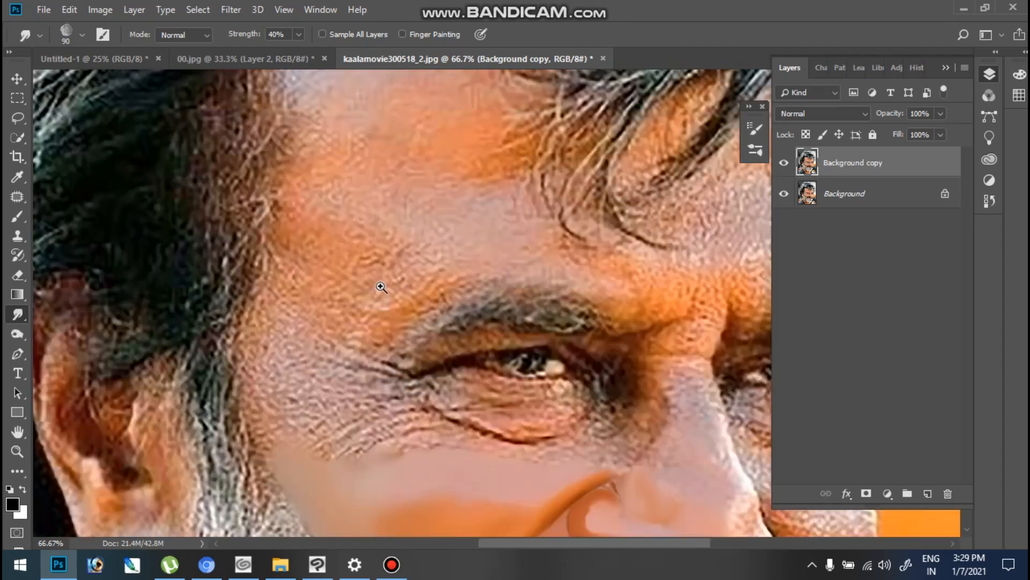
click(375, 163)
drag(368, 202, 359, 386)
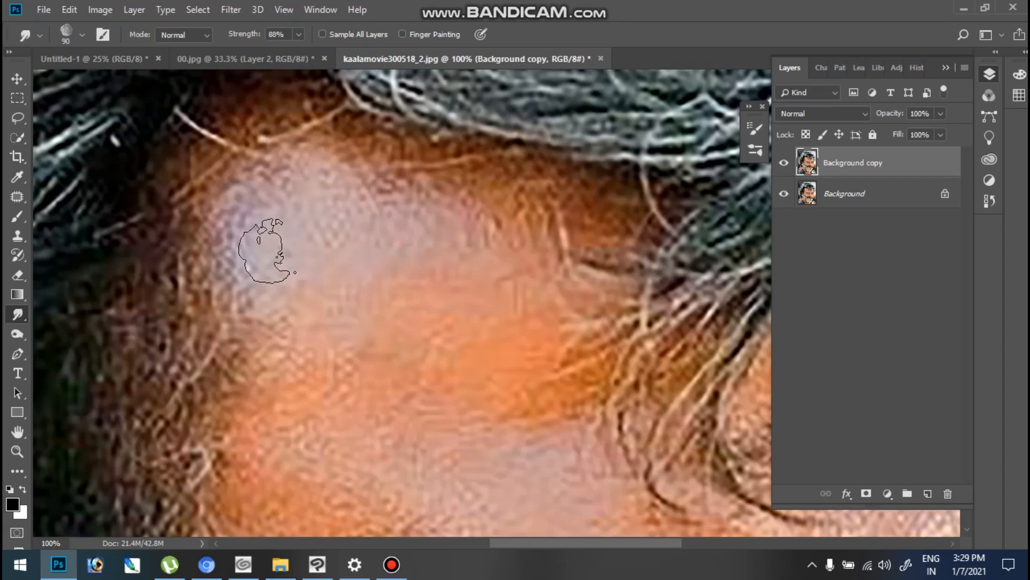
drag(261, 223, 264, 218)
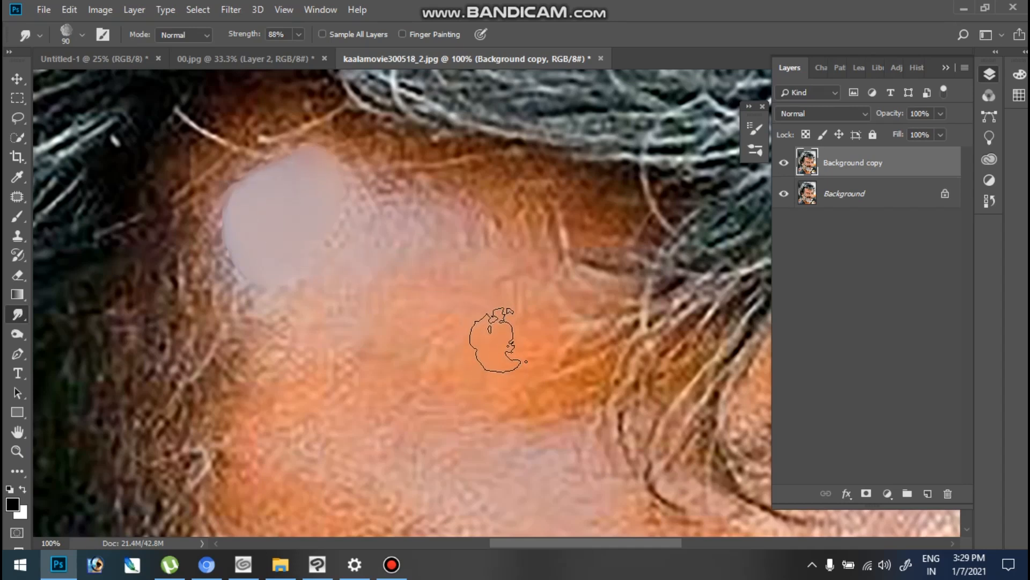
- Smooth the orange and pink upper forehead into the pale highlight, reducing the brush to 70 px for the edge along the hairline
drag(526, 233, 488, 338)
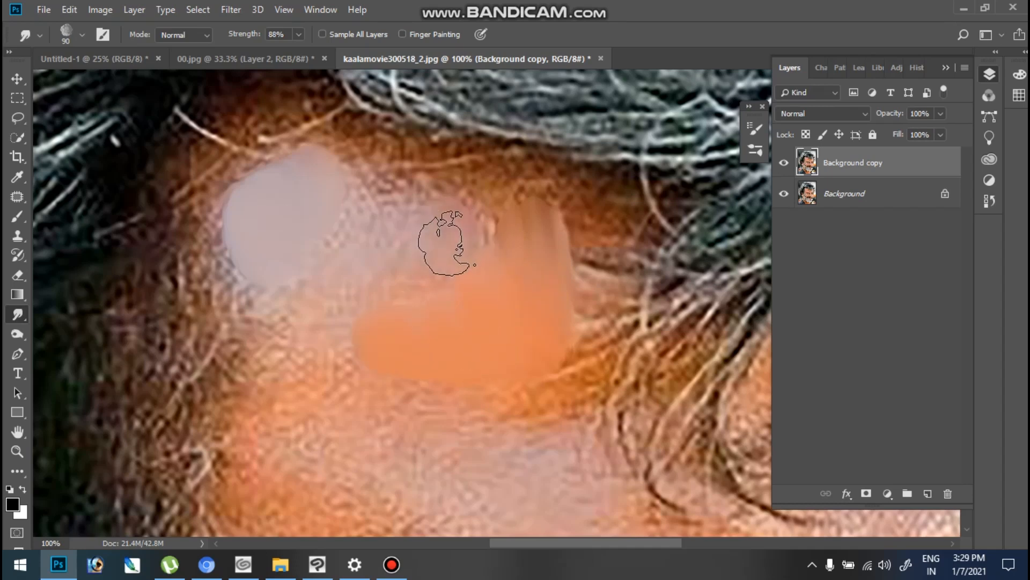
mouse_move(456, 226)
mouse_down()
mouse_move(361, 204)
mouse_move(371, 225)
mouse_move(405, 233)
mouse_move(326, 248)
mouse_up()
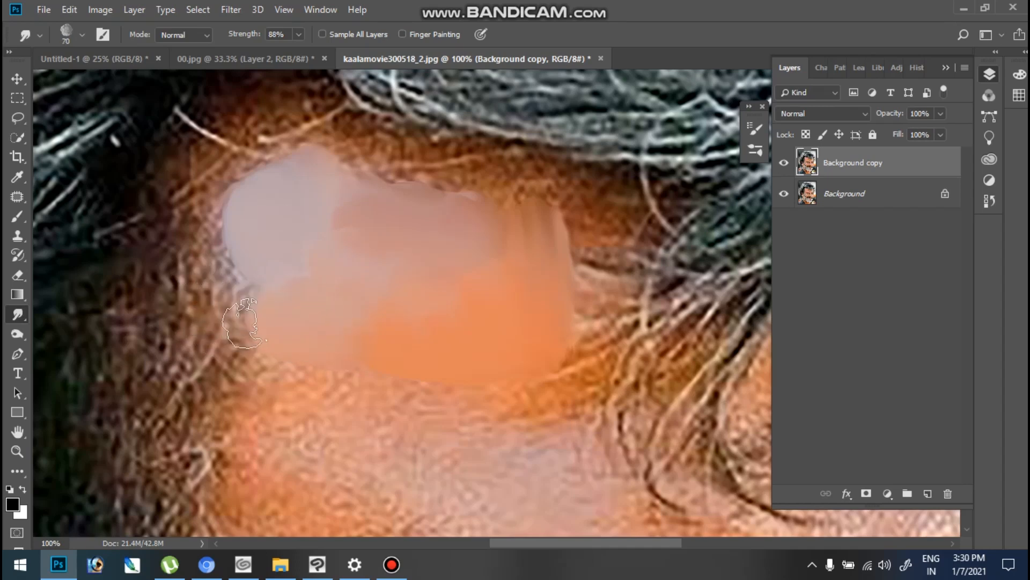
drag(199, 223, 200, 236)
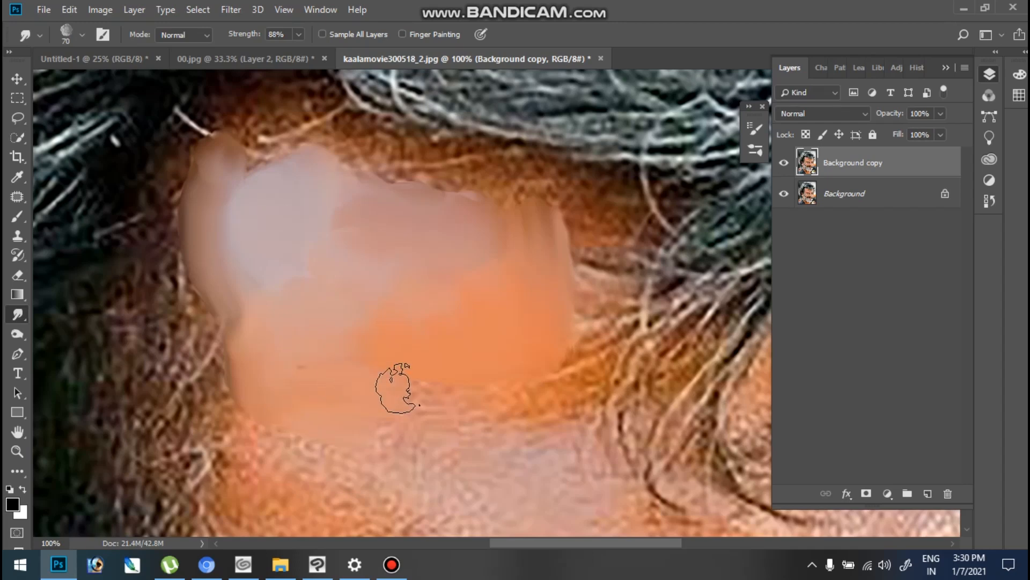
- Smudge the orange skin on the temple side of the forehead smooth with the 70 px brush, following the hairline upward
drag(315, 405, 345, 236)
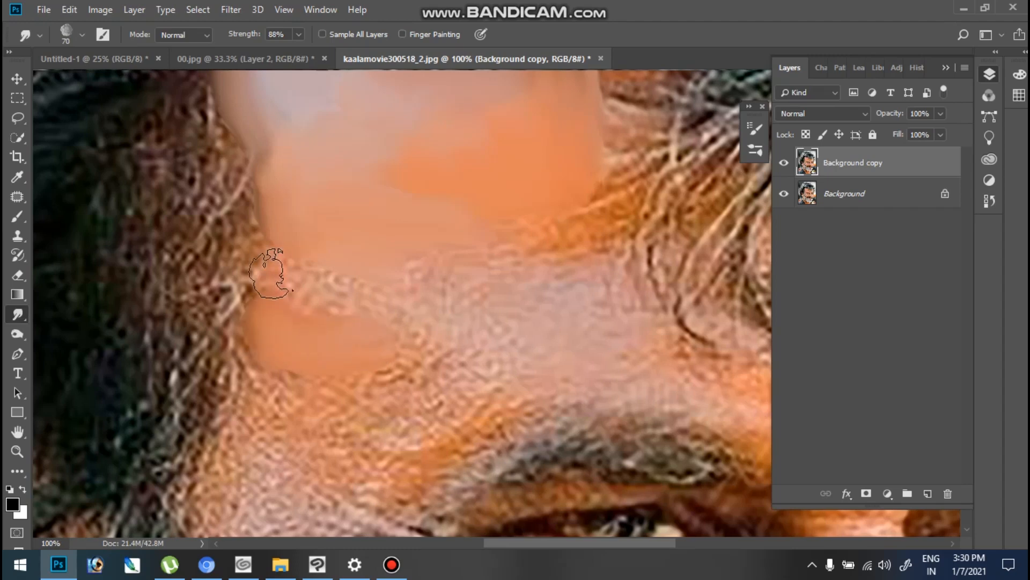
drag(360, 292, 279, 303)
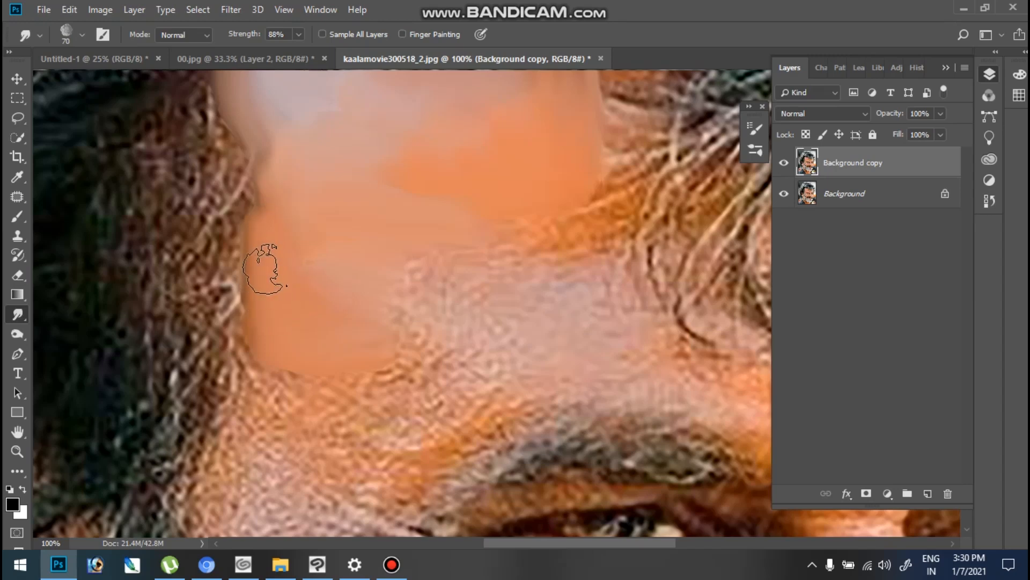
drag(267, 237, 260, 172)
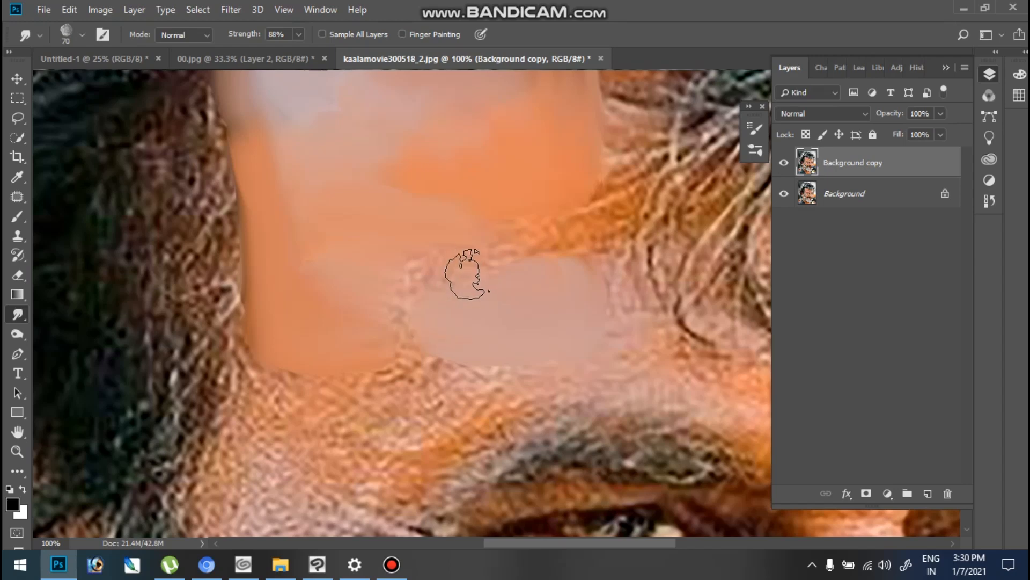
- Blend the pink forehead area above the eyebrow into the orange and smooth the darker orange band toward the hair strands at 50 px
mouse_move(431, 294)
mouse_down()
mouse_move(406, 286)
mouse_move(418, 331)
mouse_move(435, 338)
mouse_move(403, 341)
mouse_move(393, 319)
mouse_up()
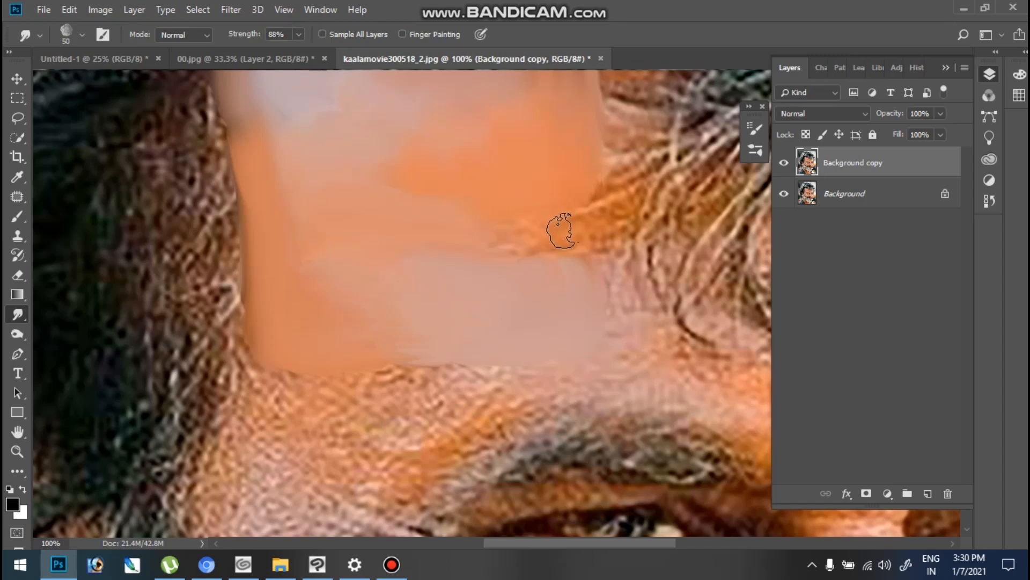
mouse_move(560, 234)
mouse_down()
mouse_move(501, 229)
mouse_move(539, 239)
mouse_move(471, 241)
mouse_move(489, 228)
mouse_up()
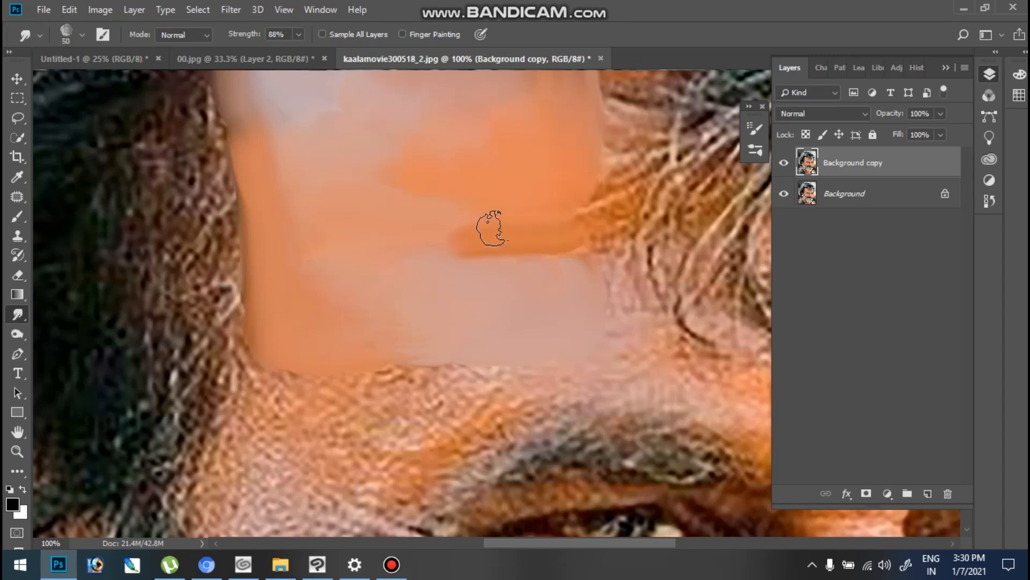
mouse_move(584, 211)
mouse_down()
mouse_move(603, 225)
mouse_move(589, 230)
mouse_move(623, 204)
mouse_up()
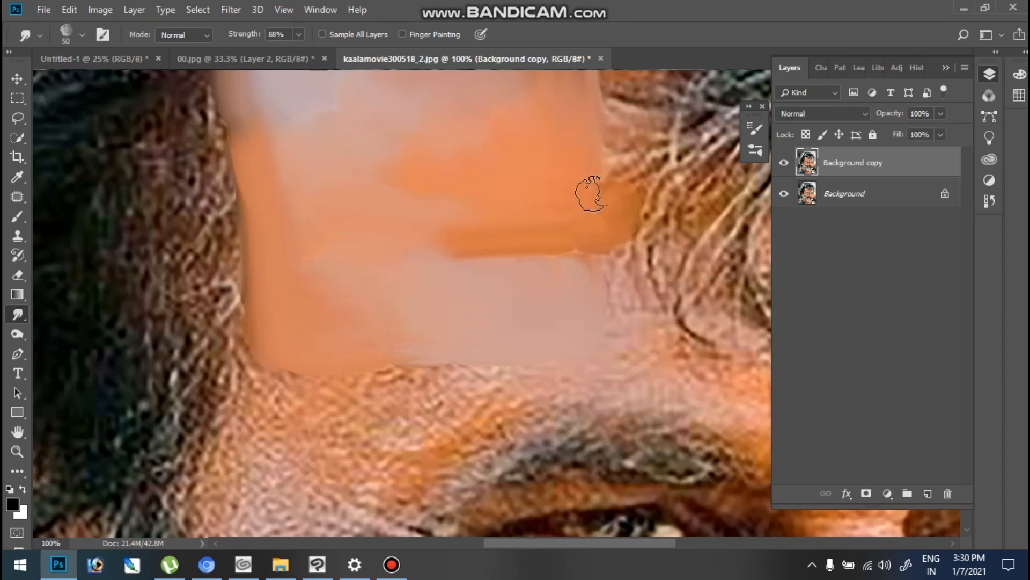
key(ctrl+minus)
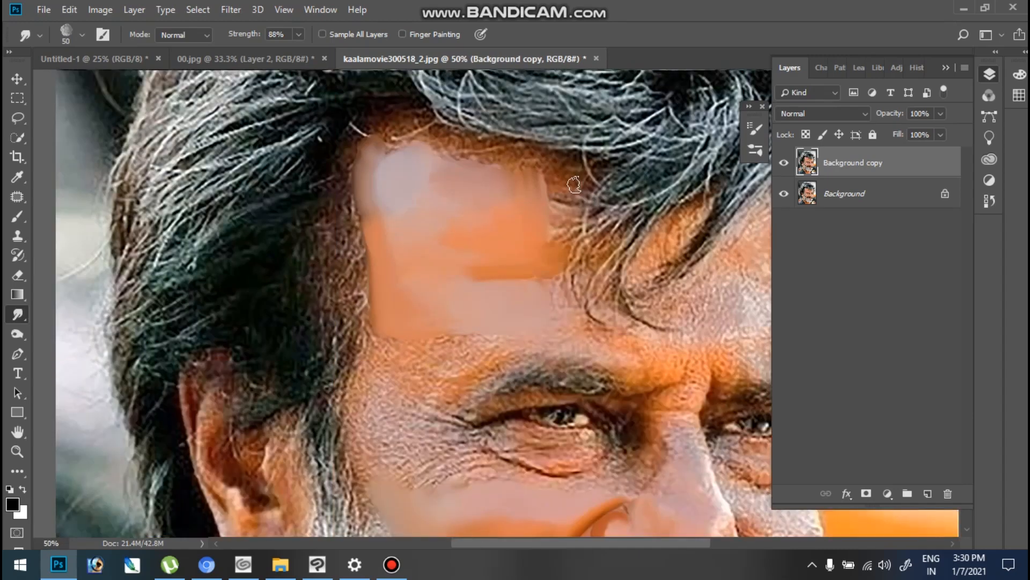
drag(550, 370, 506, 276)
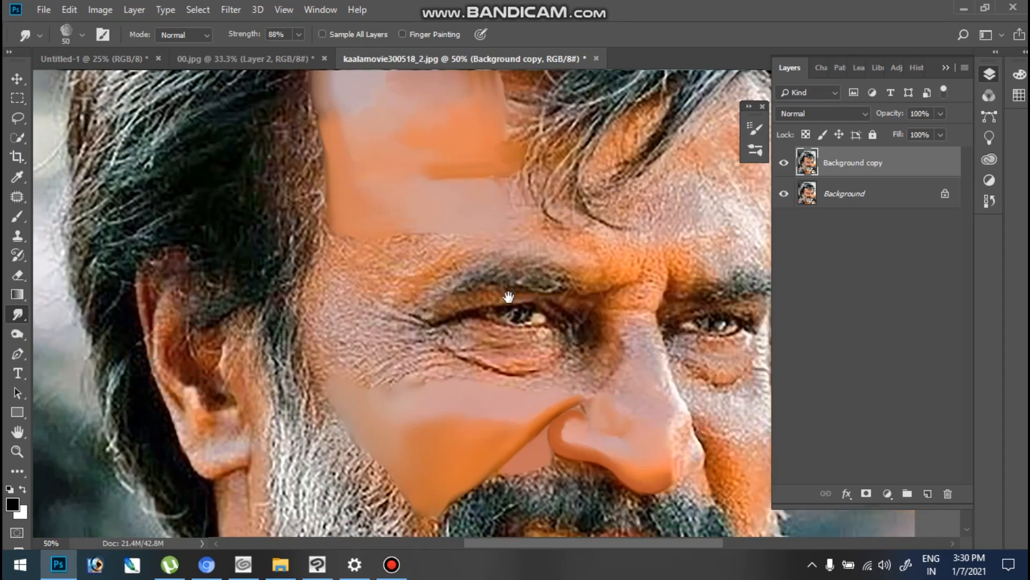
ctrl+click(491, 167)
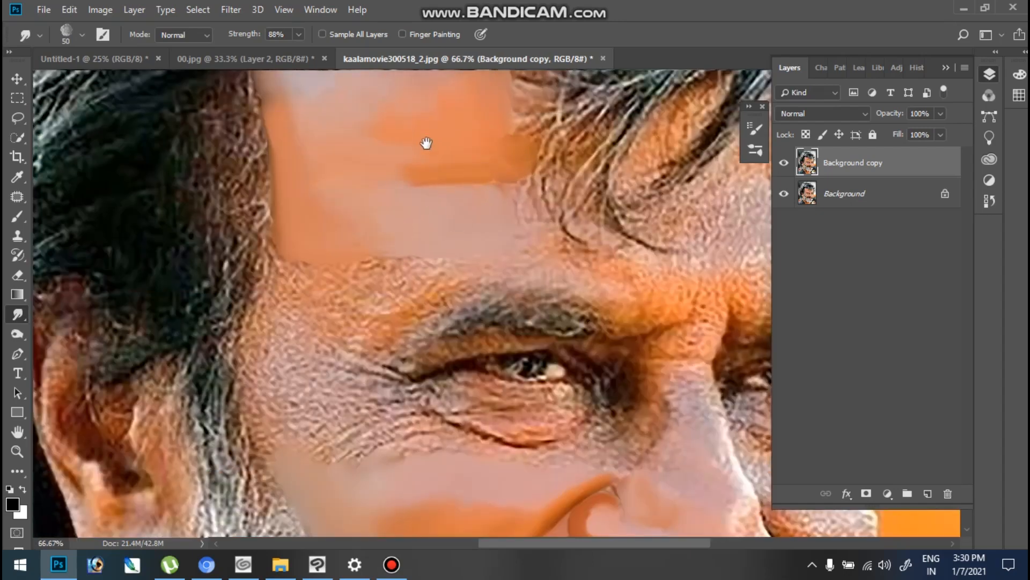